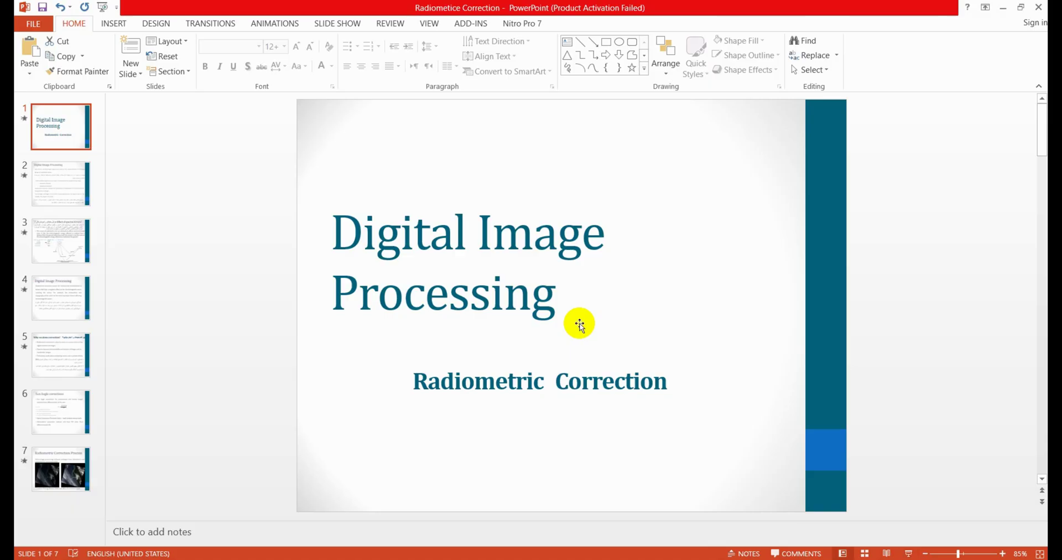
Step: Add the LC08 band 4 TIF from data > Radiometric to the ArcMap map
{"action": "left_click", "coordinate": [1003, 8]}
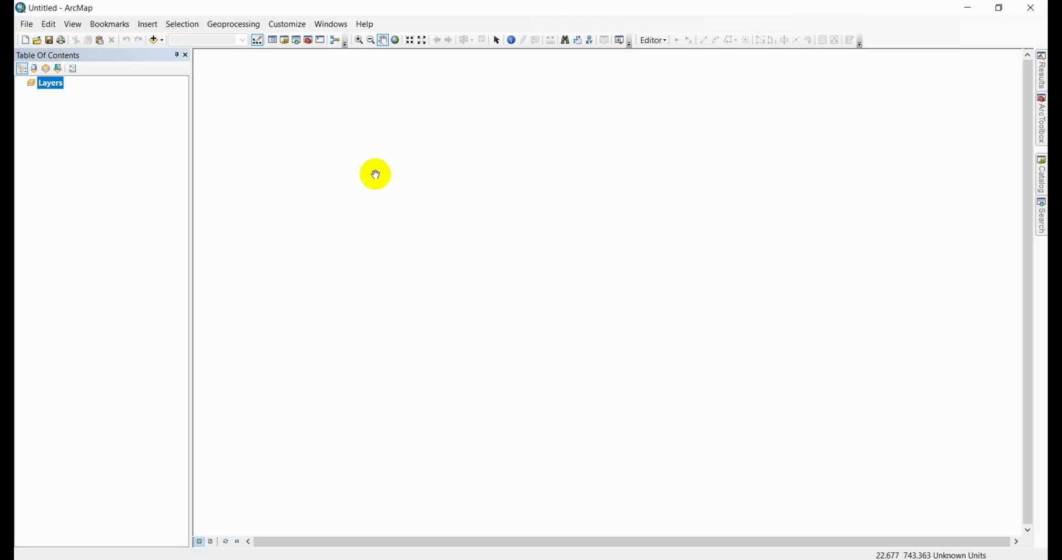
{"action": "left_click", "coordinate": [156, 40]}
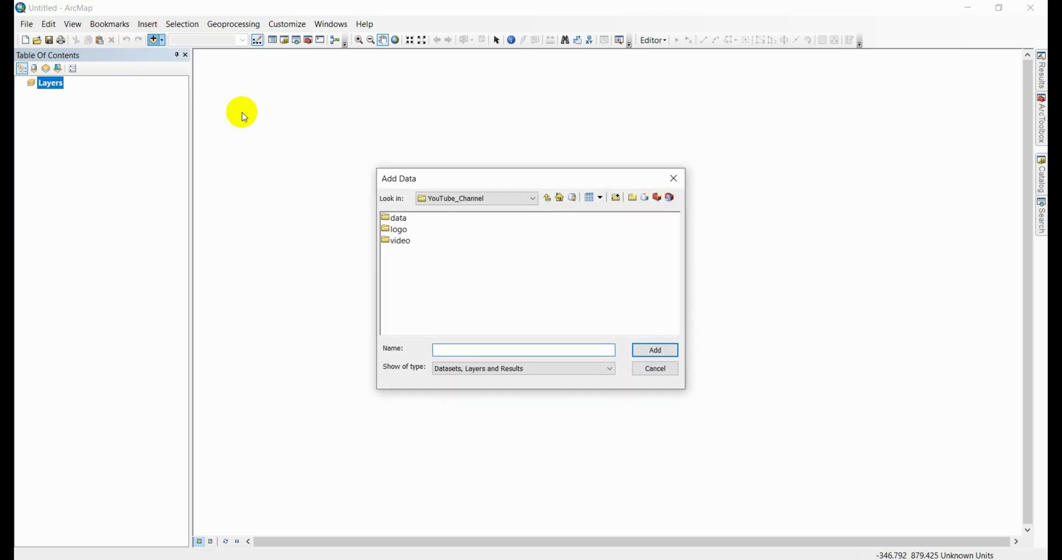
{"action": "left_click", "coordinate": [401, 219]}
{"action": "double_click", "coordinate": [400, 219]}
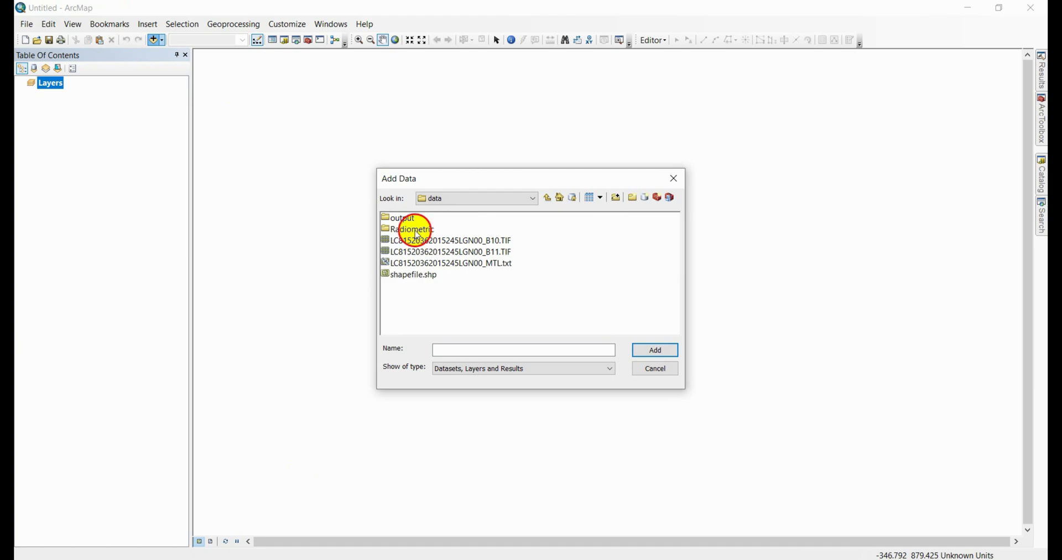
{"action": "double_click", "coordinate": [410, 229]}
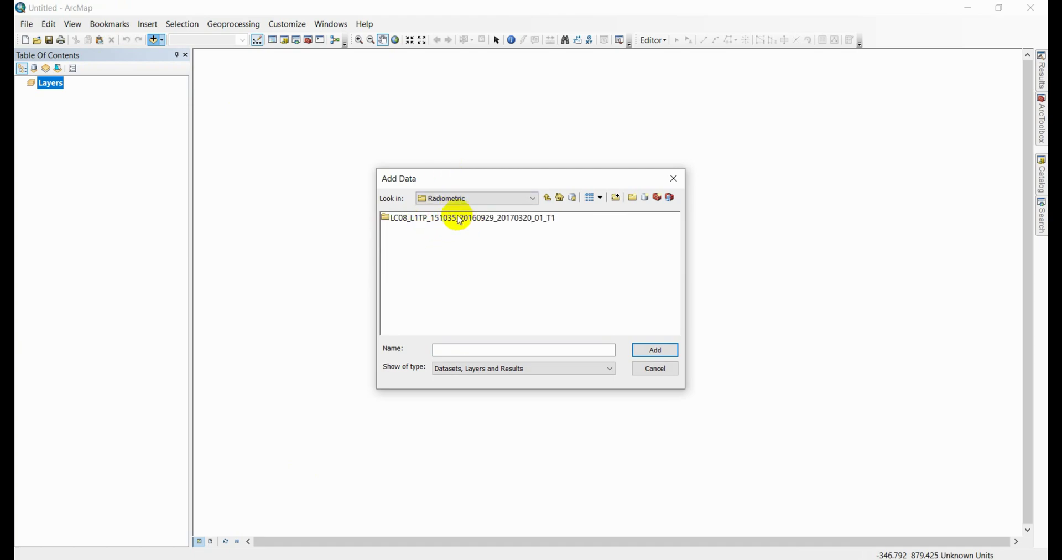
{"action": "double_click", "coordinate": [502, 219]}
{"action": "left_click_drag", "start_coordinate": [493, 178], "coordinate": [381, 89]}
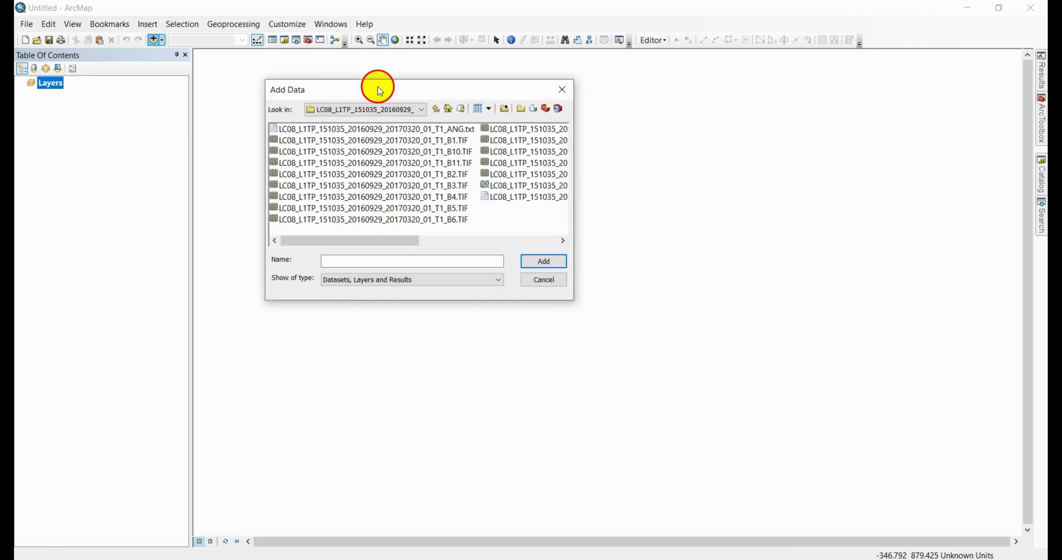
{"action": "left_click", "coordinate": [445, 198]}
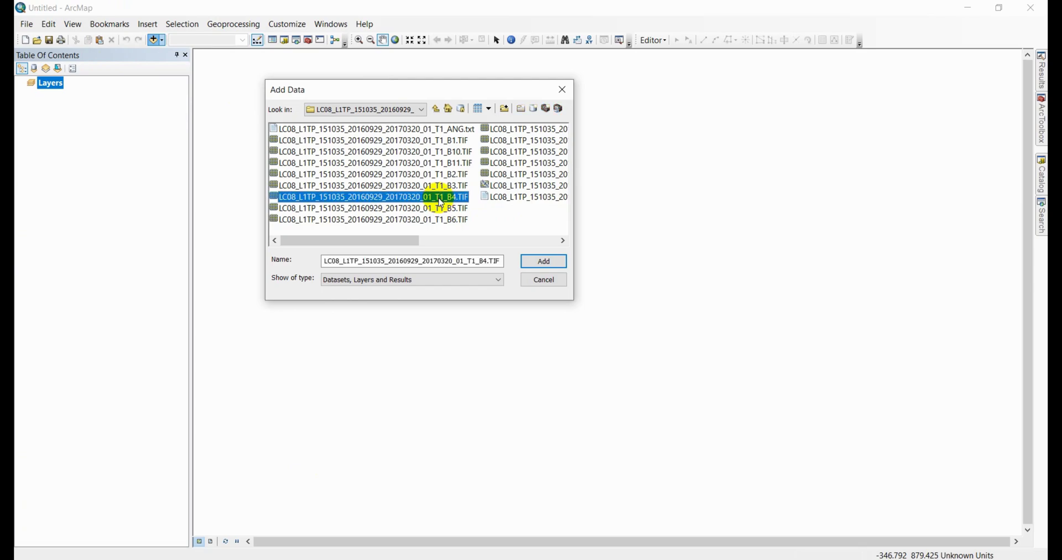
{"action": "left_click", "coordinate": [545, 261]}
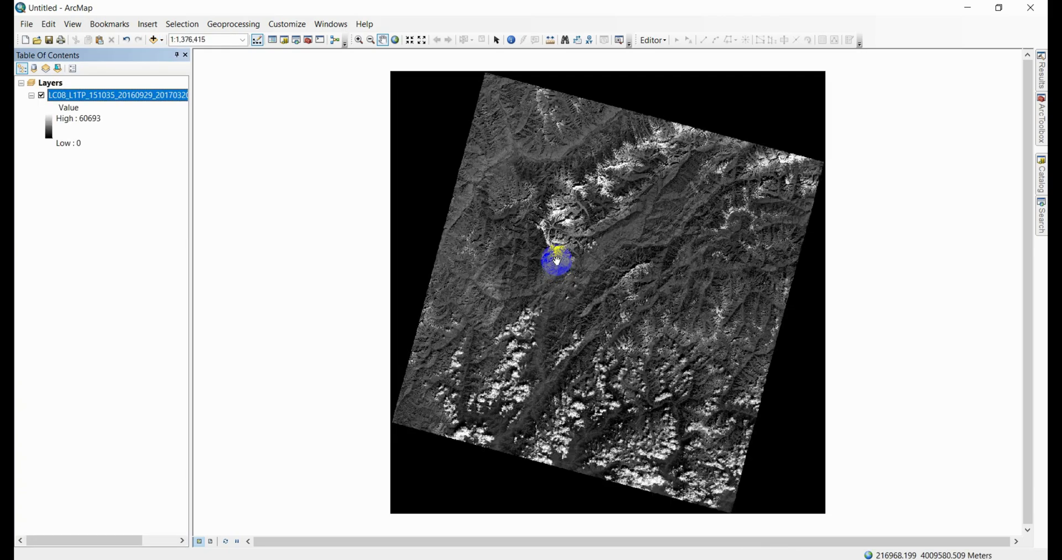
{"action": "left_click_drag", "start_coordinate": [555, 247], "coordinate": [504, 241]}
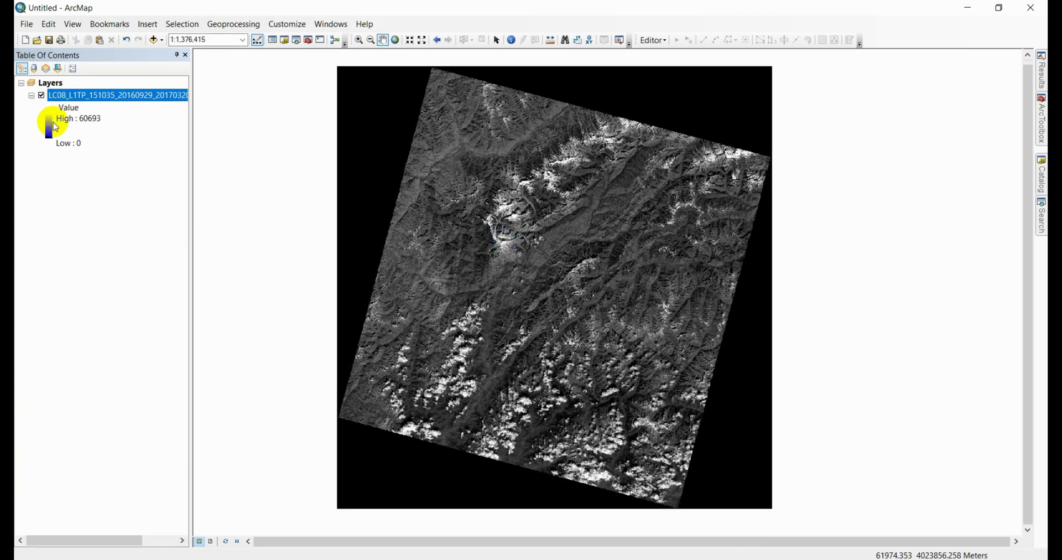
Step: Give the band 4 layer a green-to-brown colour ramp and display background value 0 as no colour
{"action": "left_click", "coordinate": [59, 129]}
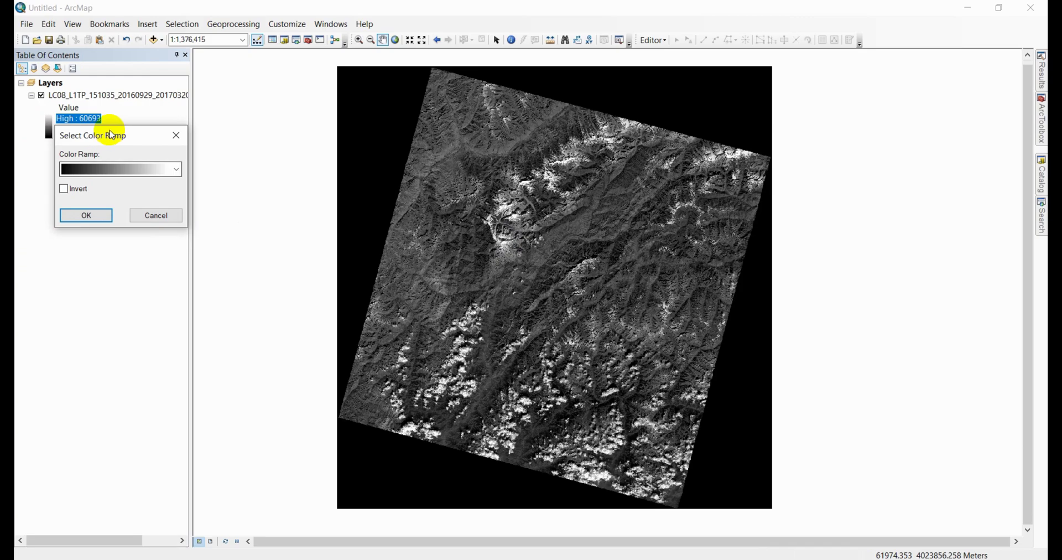
{"action": "left_click_drag", "start_coordinate": [111, 140], "coordinate": [227, 124]}
{"action": "left_click", "coordinate": [224, 150]}
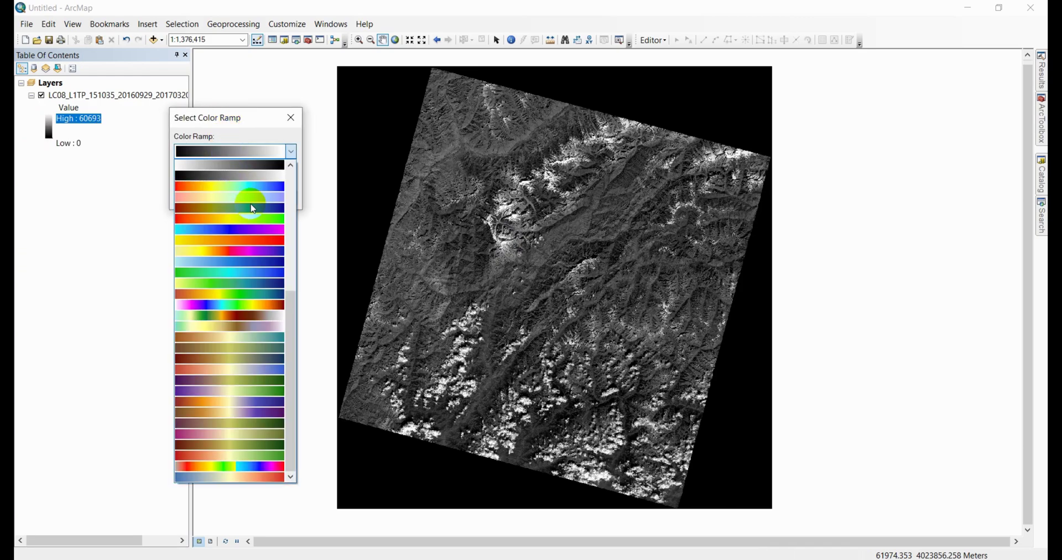
{"action": "left_click", "coordinate": [274, 320]}
{"action": "left_click", "coordinate": [201, 196]}
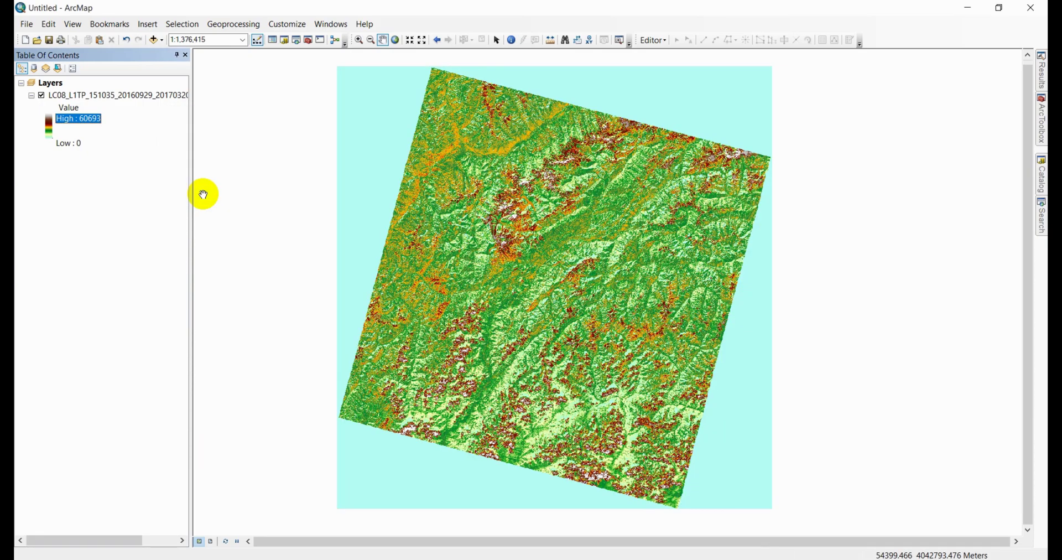
{"action": "double_click", "coordinate": [94, 96]}
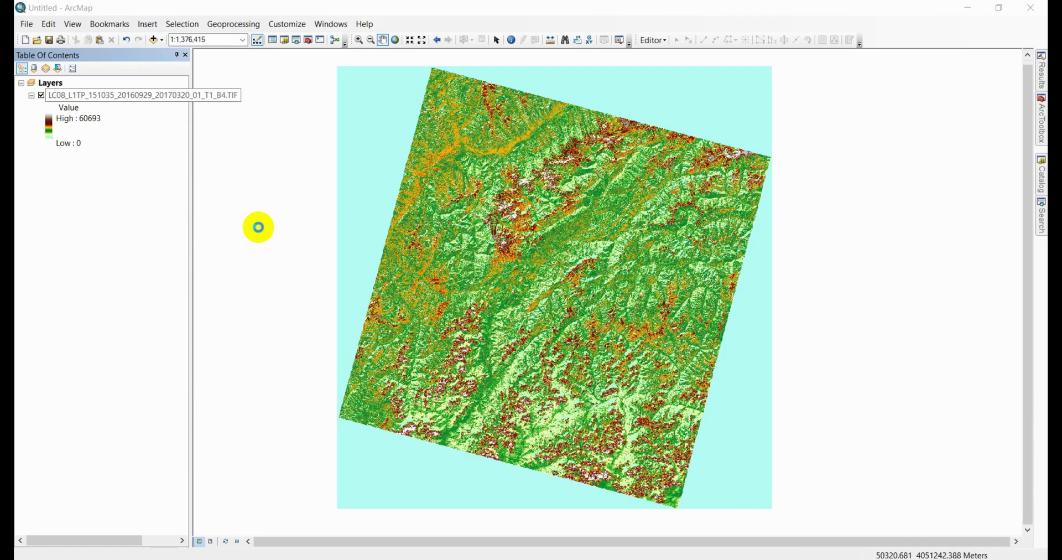
{"action": "left_click", "coordinate": [409, 313]}
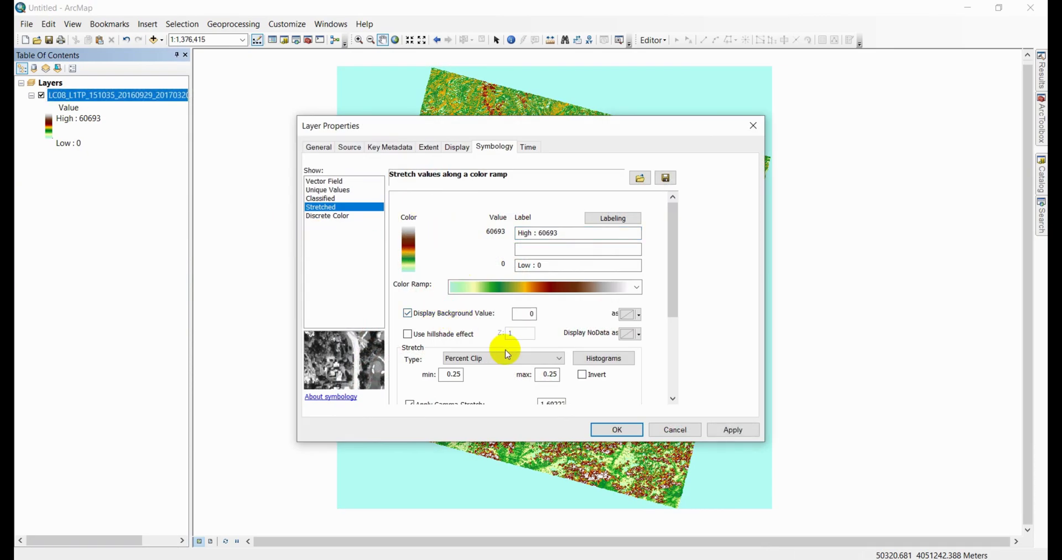
{"action": "left_click", "coordinate": [617, 430]}
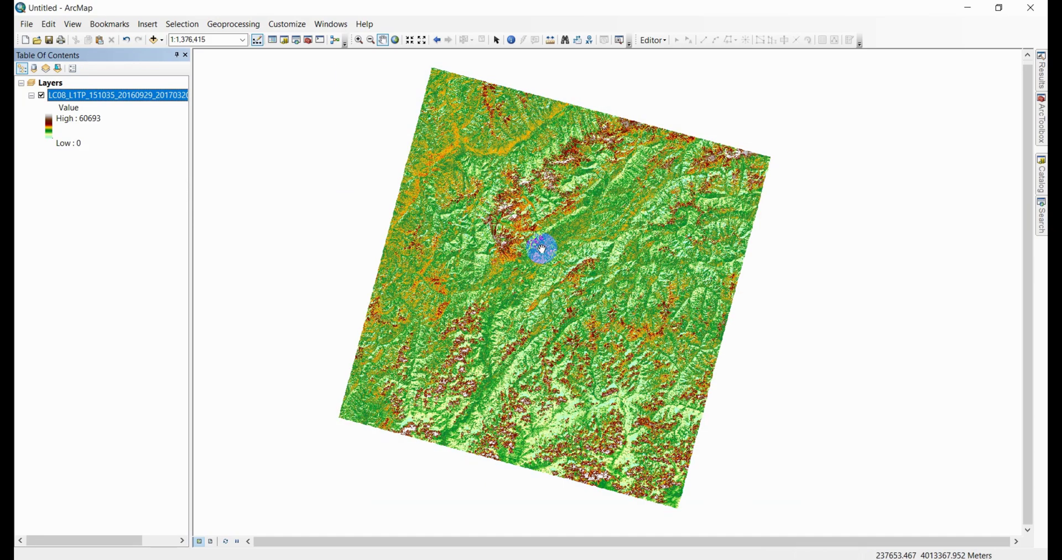
Step: Zoom in and pan to centre the glacier valleys
{"action": "left_click_drag", "start_coordinate": [540, 247], "coordinate": [532, 257]}
{"action": "scroll", "coordinate": [529, 246], "scroll_direction": "up", "scroll_amount": 3}
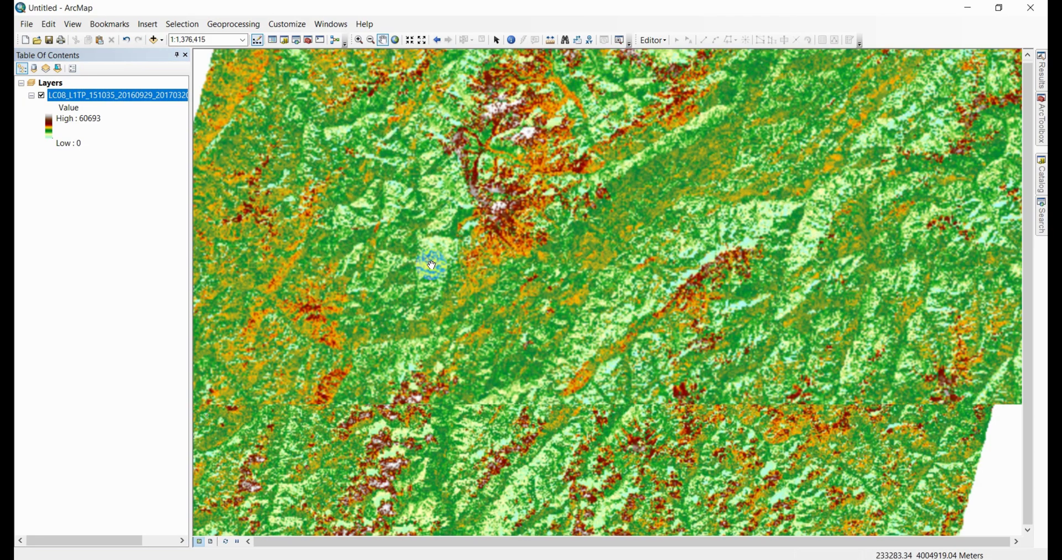
{"action": "scroll", "coordinate": [479, 205], "scroll_direction": "up", "scroll_amount": 5}
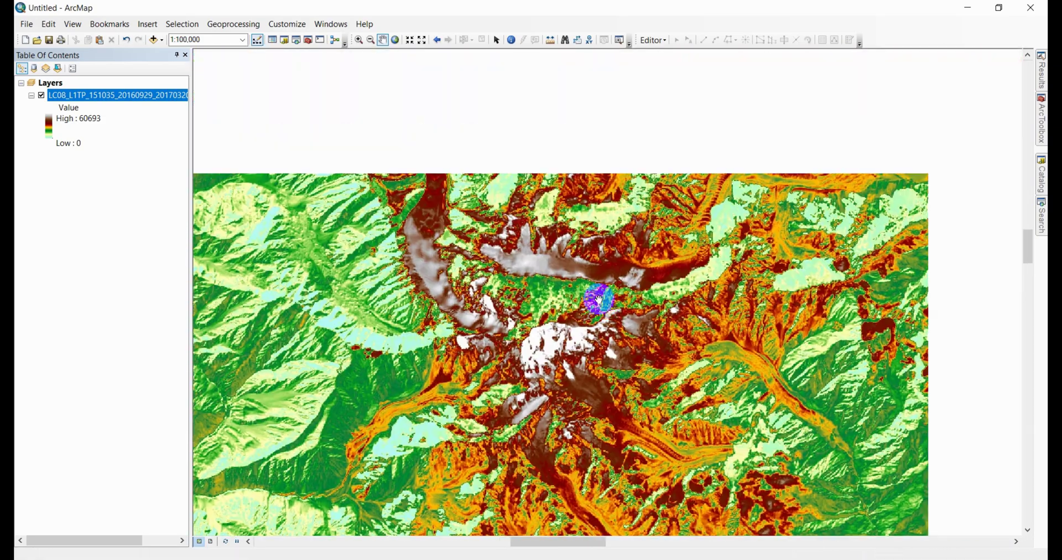
{"action": "scroll", "coordinate": [554, 259], "scroll_direction": "up", "scroll_amount": 1}
{"action": "scroll", "coordinate": [896, 130], "scroll_direction": "up", "scroll_amount": 1}
{"action": "mouse_move", "coordinate": [897, 130]}
{"action": "left_mouse_down"}
{"action": "mouse_move", "coordinate": [666, 272]}
{"action": "mouse_move", "coordinate": [550, 282]}
{"action": "left_mouse_up"}
{"action": "scroll", "coordinate": [552, 282], "scroll_direction": "down", "scroll_amount": 1}
{"action": "mouse_move", "coordinate": [472, 225]}
{"action": "left_mouse_down"}
{"action": "mouse_move", "coordinate": [517, 230]}
{"action": "mouse_move", "coordinate": [568, 278]}
{"action": "left_mouse_up"}
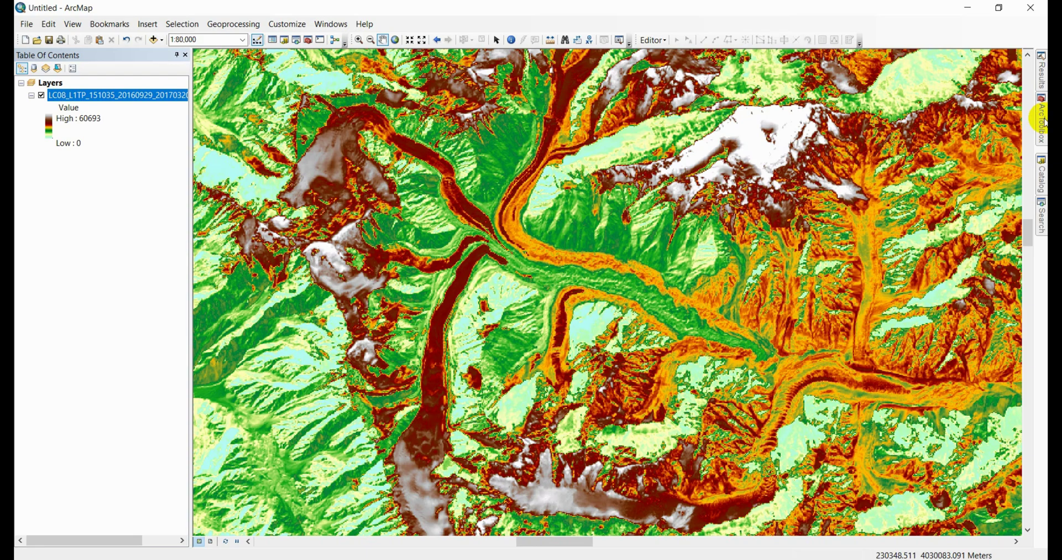
Step: Open Raster Calculator from ArcToolbox's Spatial Analyst Tools > Map Algebra
{"action": "left_click", "coordinate": [1042, 122]}
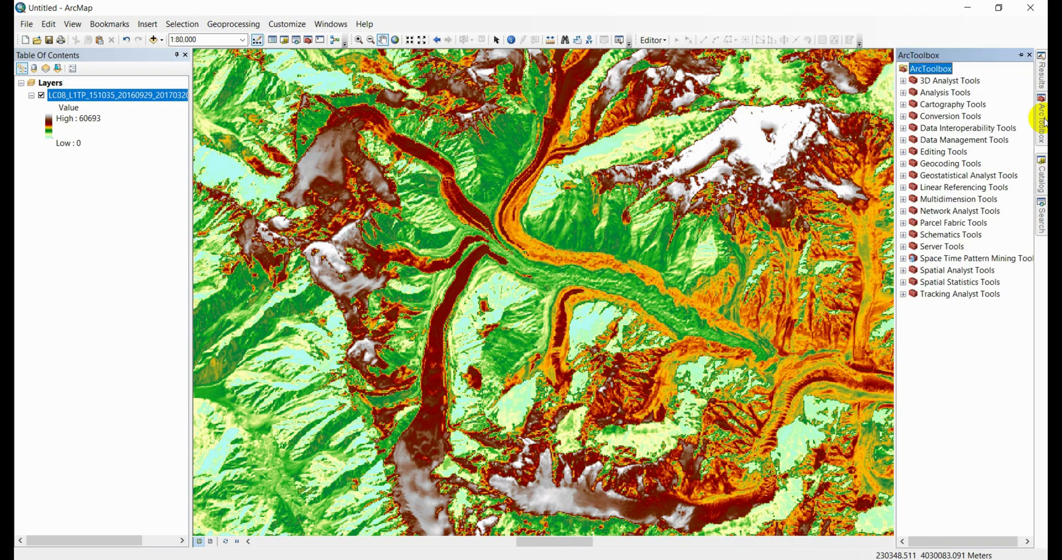
{"action": "left_click", "coordinate": [904, 270]}
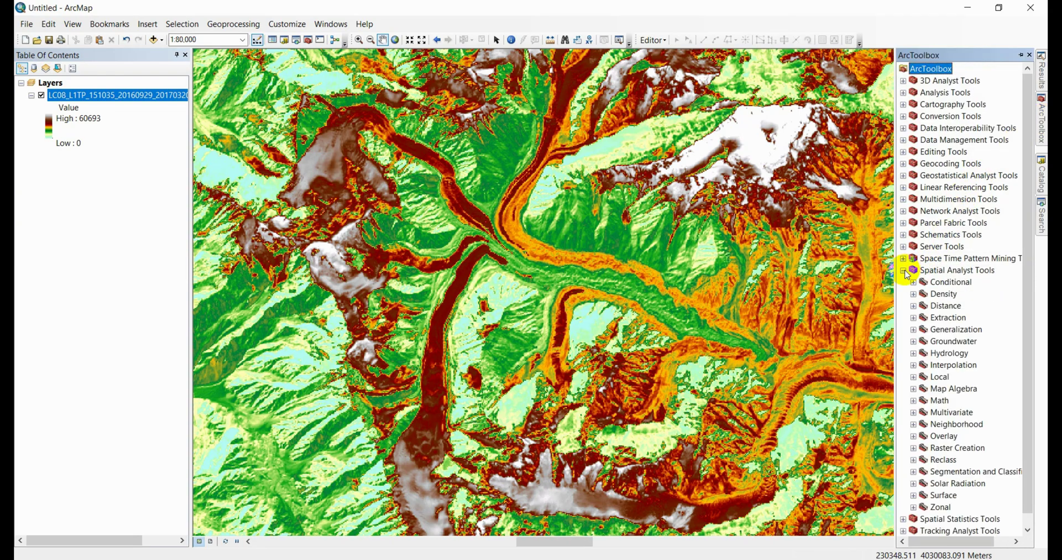
{"action": "left_click", "coordinate": [914, 389]}
{"action": "left_click", "coordinate": [948, 402]}
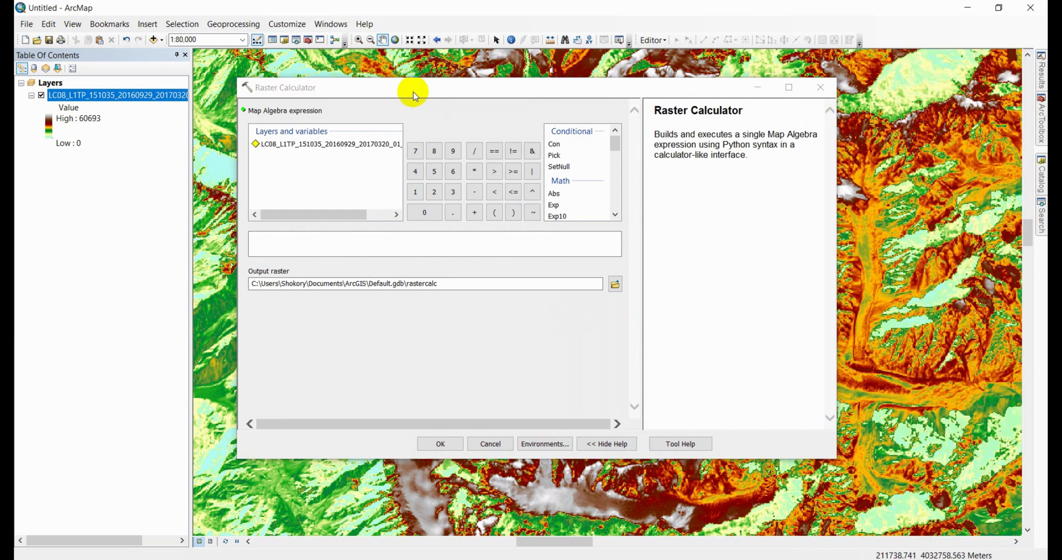
{"action": "left_click_drag", "start_coordinate": [414, 92], "coordinate": [402, 97]}
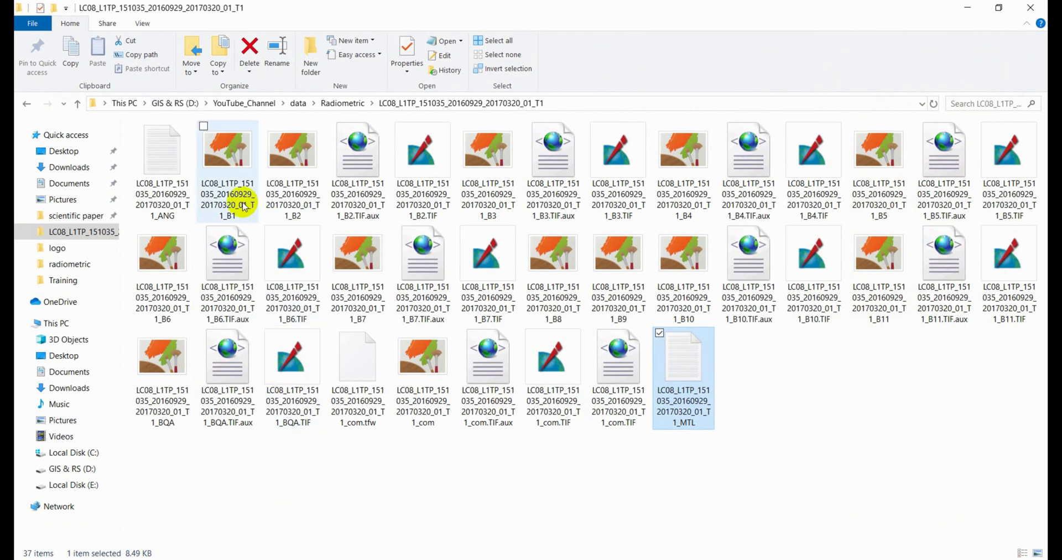
Step: Restore, then re-maximize the File Explorer window on the LC08 scene folder
{"action": "mouse_move", "coordinate": [290, 4]}
{"action": "left_mouse_down"}
{"action": "mouse_move", "coordinate": [316, 140]}
{"action": "mouse_move", "coordinate": [304, 128]}
{"action": "left_mouse_up"}
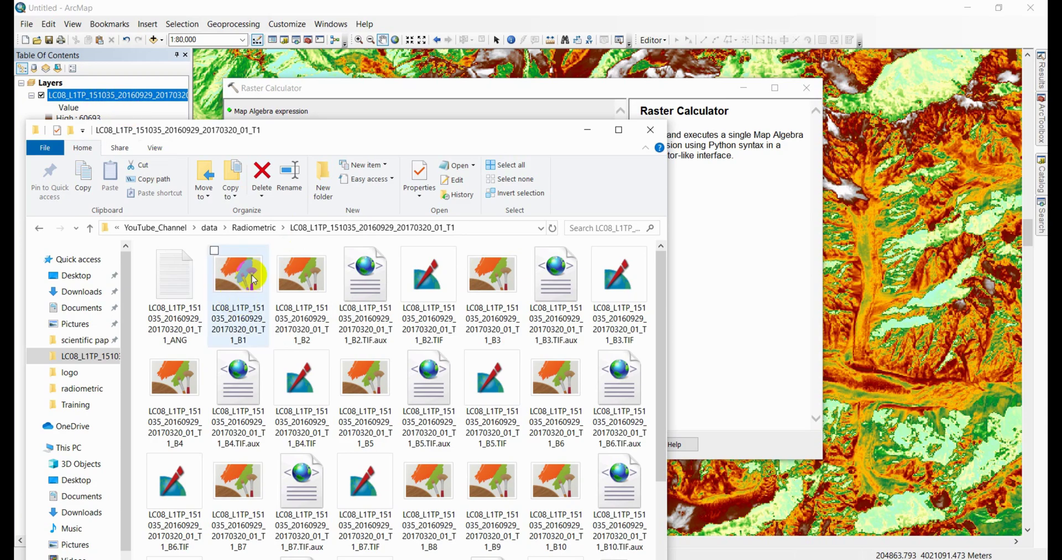
{"action": "double_click", "coordinate": [280, 132]}
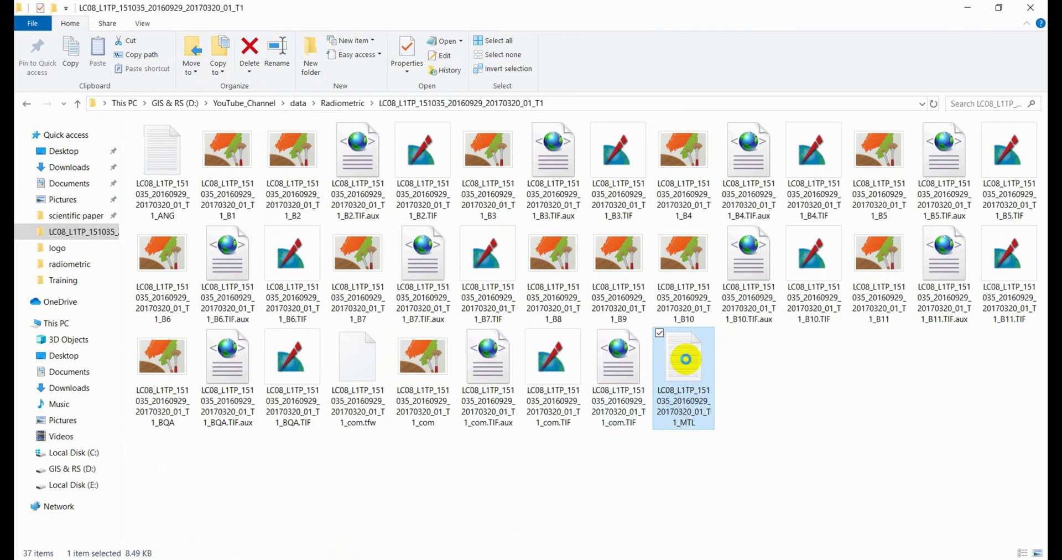
Step: Open the MTL metadata file as text and scroll to the sun elevation entry
{"action": "right_click", "coordinate": [686, 360]}
{"action": "left_click", "coordinate": [560, 204]}
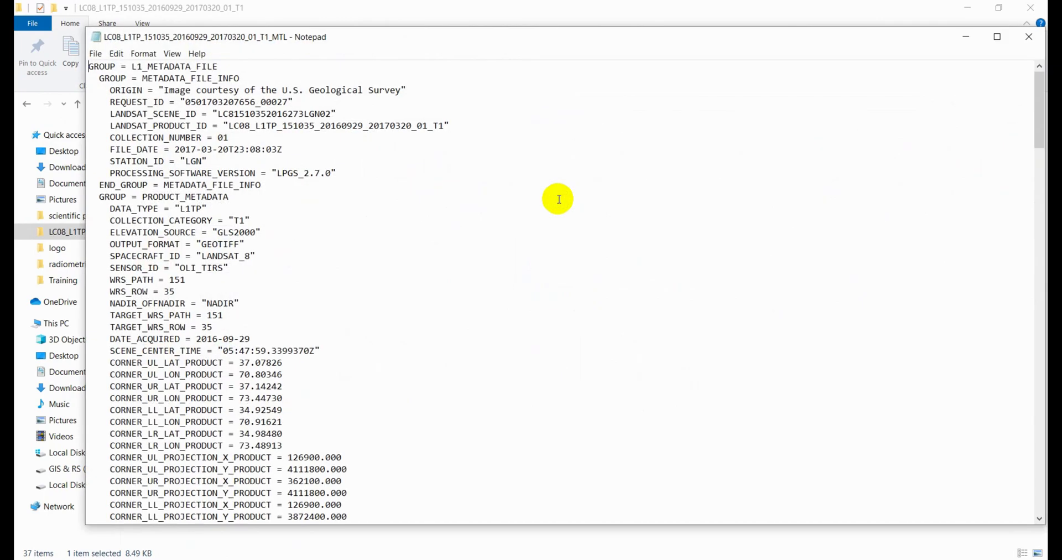
{"action": "scroll", "coordinate": [232, 301], "scroll_direction": "down", "scroll_amount": 6}
{"action": "scroll", "coordinate": [211, 303], "scroll_direction": "down", "scroll_amount": 6}
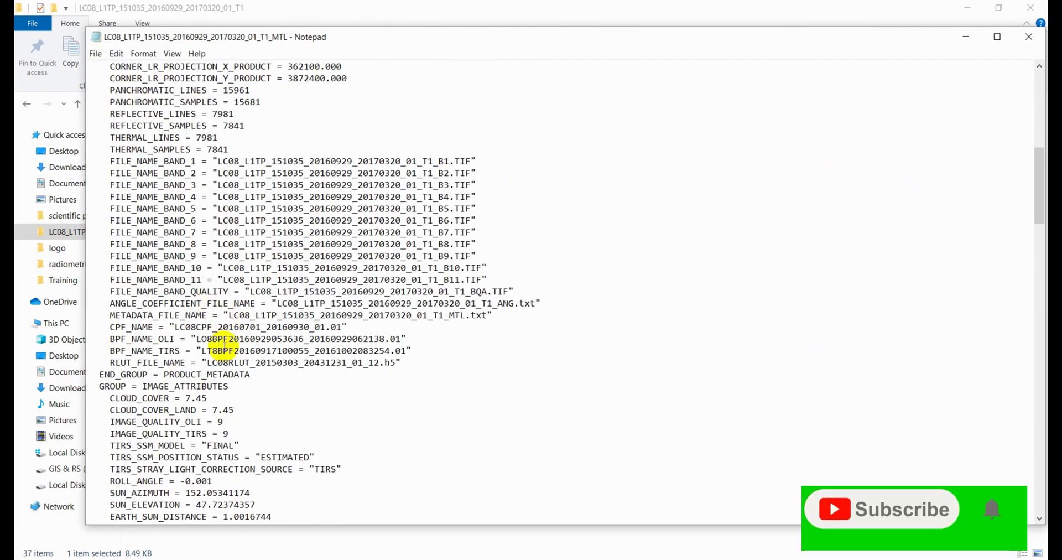
{"action": "scroll", "coordinate": [149, 474], "scroll_direction": "down", "scroll_amount": 4}
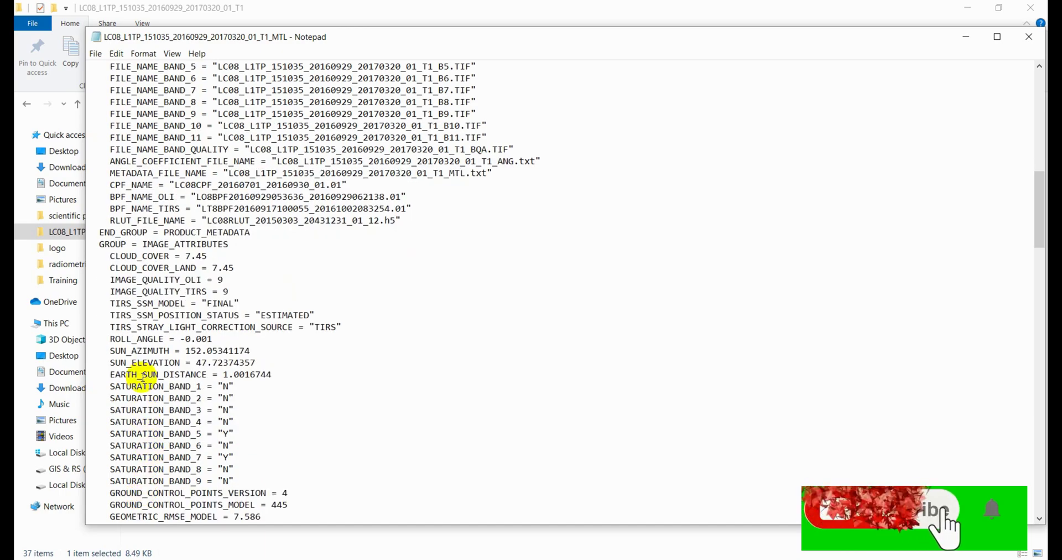
Step: Copy the SUN_ELEVATION value 47.72374357 and launch Calculator via Win+R
{"action": "mouse_move", "coordinate": [116, 362]}
{"action": "left_mouse_down"}
{"action": "mouse_move", "coordinate": [258, 363]}
{"action": "mouse_move", "coordinate": [198, 363]}
{"action": "left_mouse_up"}
{"action": "left_click", "coordinate": [264, 366]}
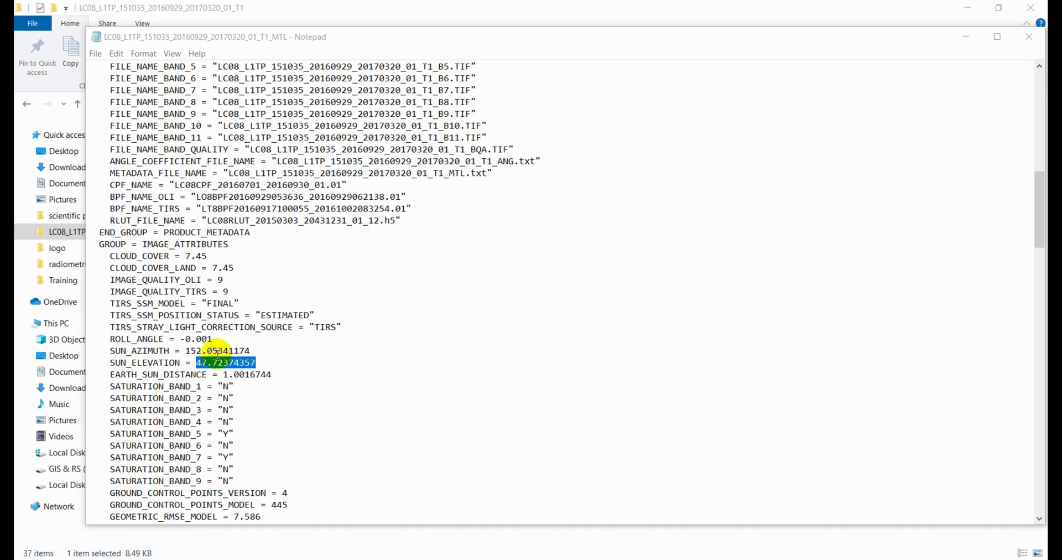
{"action": "right_click", "coordinate": [231, 365]}
{"action": "right_click", "coordinate": [237, 362]}
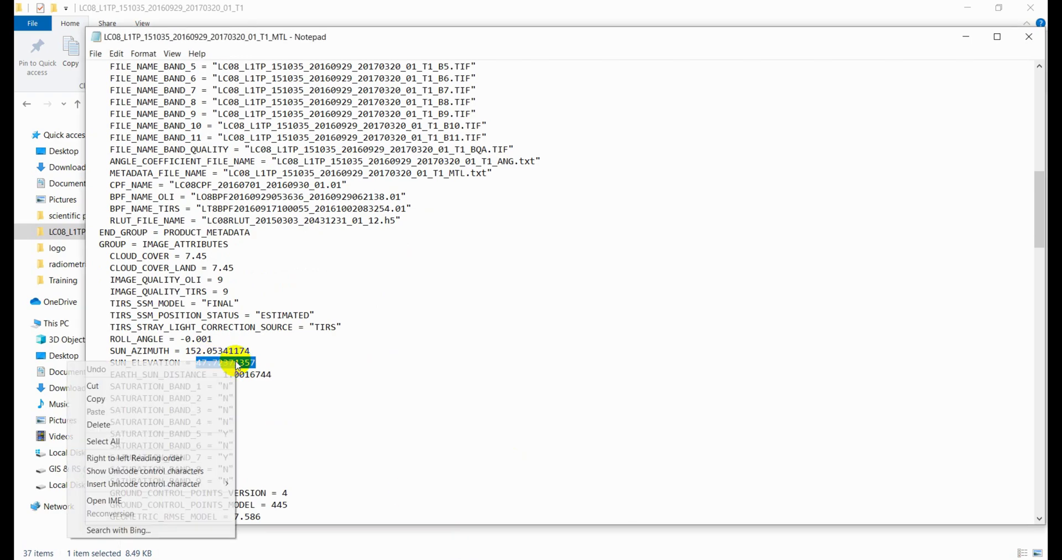
{"action": "left_click", "coordinate": [190, 398]}
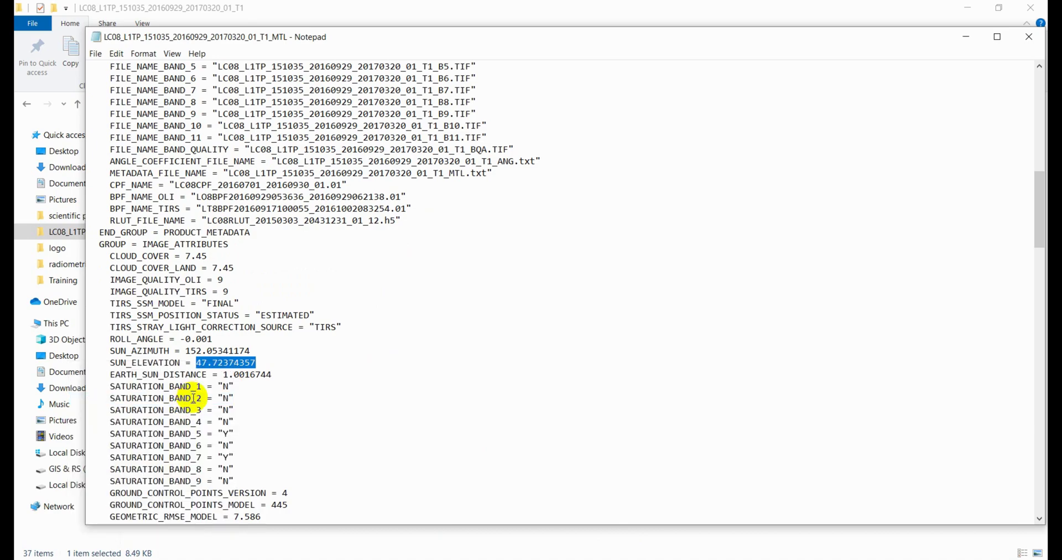
{"action": "key", "text": "super+r"}
{"action": "key", "text": "Return"}
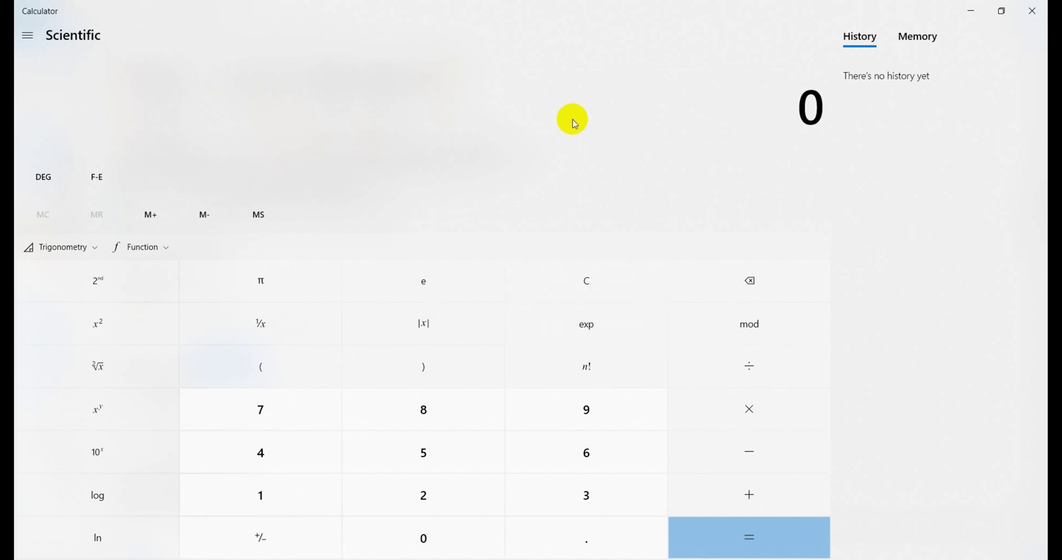
Step: Compute sin(47.72374357) = 0.73990993…, copy it, and minimize Calculator and Notepad
{"action": "type", "text": "47.72374357"}
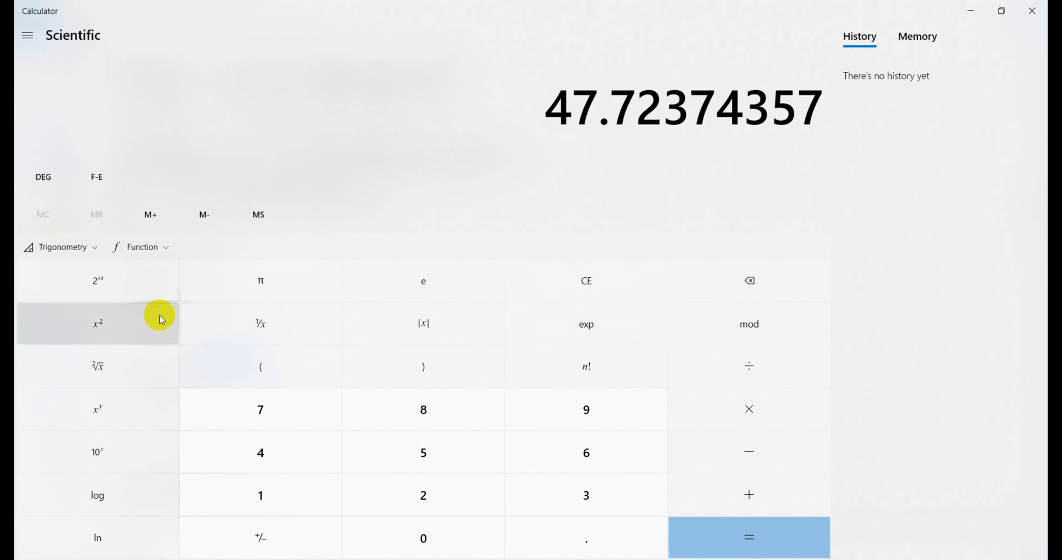
{"action": "left_click", "coordinate": [91, 253]}
{"action": "left_click", "coordinate": [83, 276]}
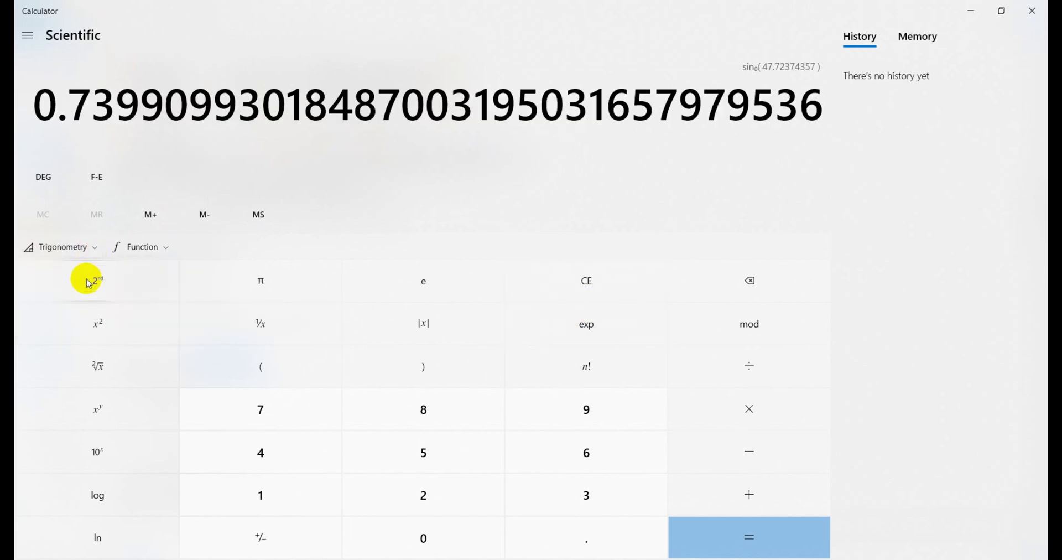
{"action": "left_click_drag", "start_coordinate": [46, 101], "coordinate": [846, 72]}
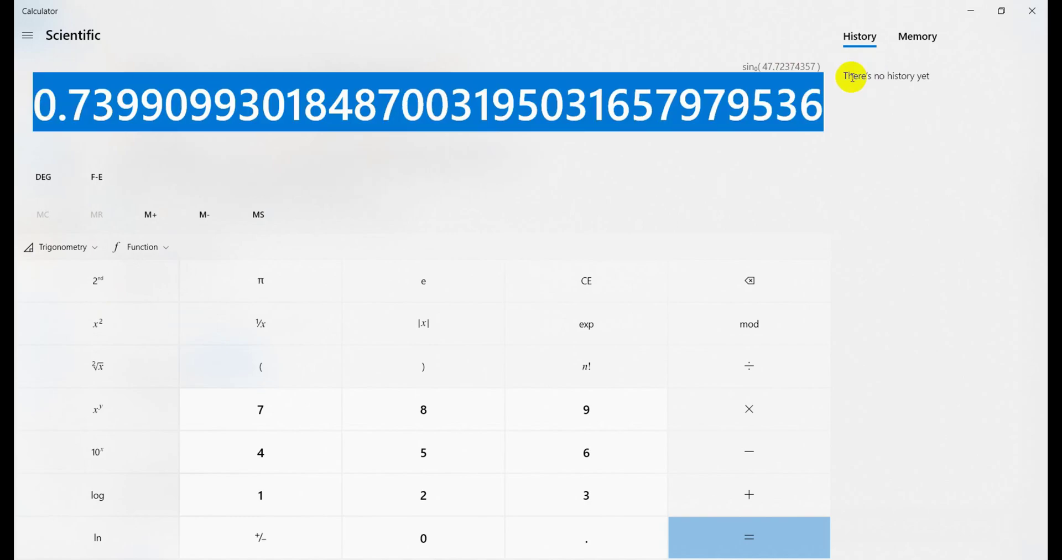
{"action": "right_click", "coordinate": [621, 118]}
{"action": "left_click", "coordinate": [624, 127]}
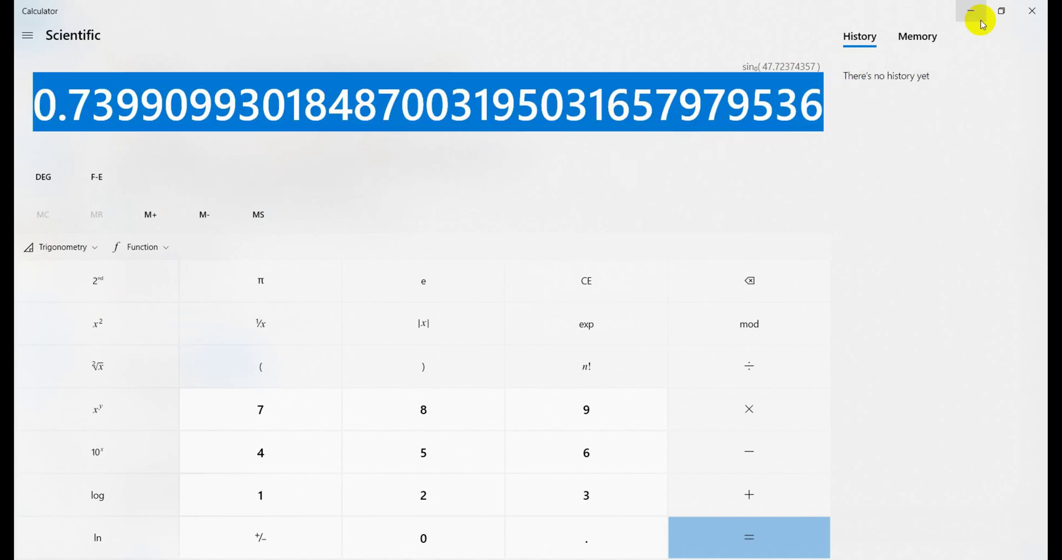
{"action": "left_click", "coordinate": [972, 11]}
{"action": "left_click", "coordinate": [969, 10]}
Step: Enter the expression band 4 raster divided by 0.73990993… in Raster Calculator
{"action": "left_click", "coordinate": [968, 6]}
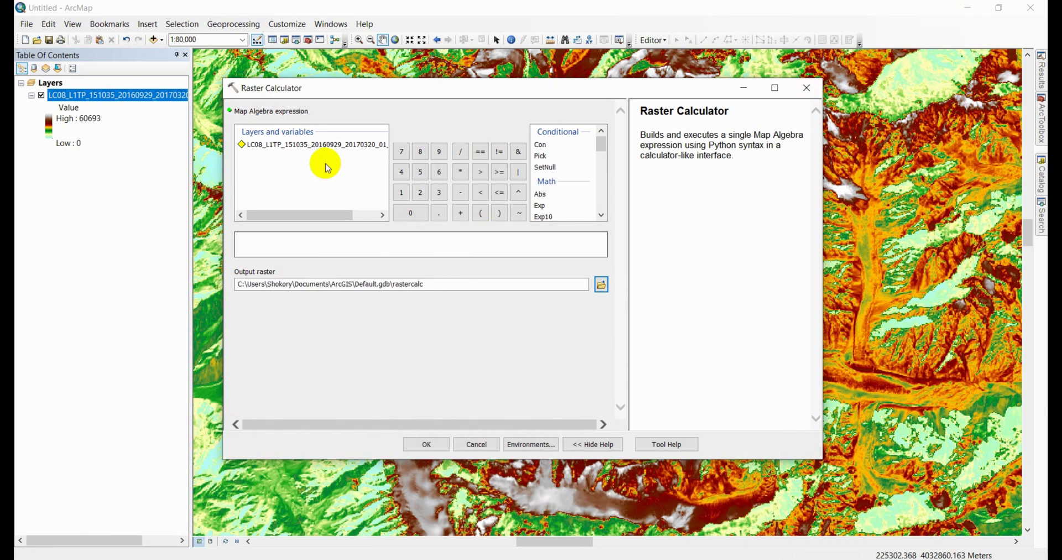
{"action": "double_click", "coordinate": [318, 146]}
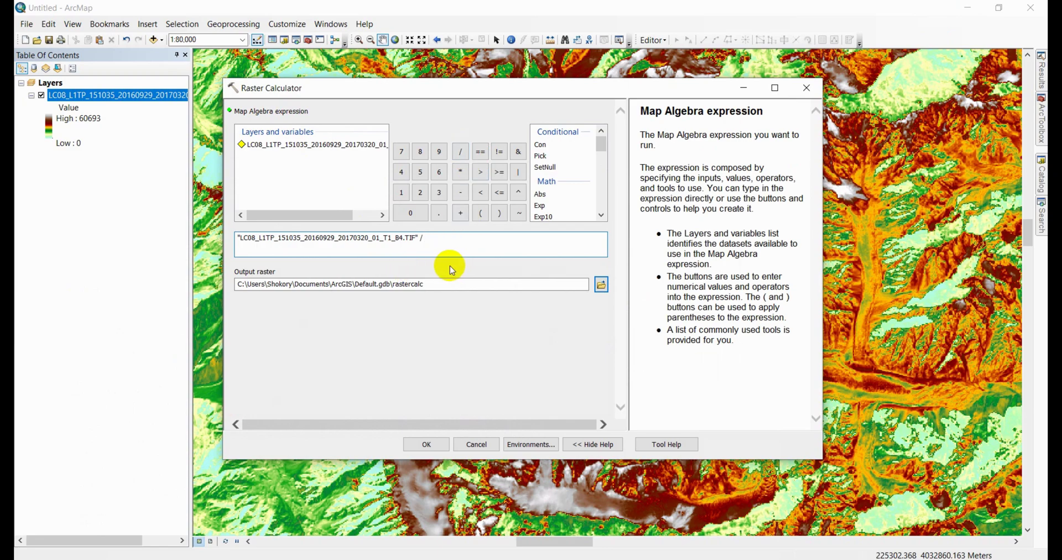
{"action": "key", "text": "ctrl+v"}
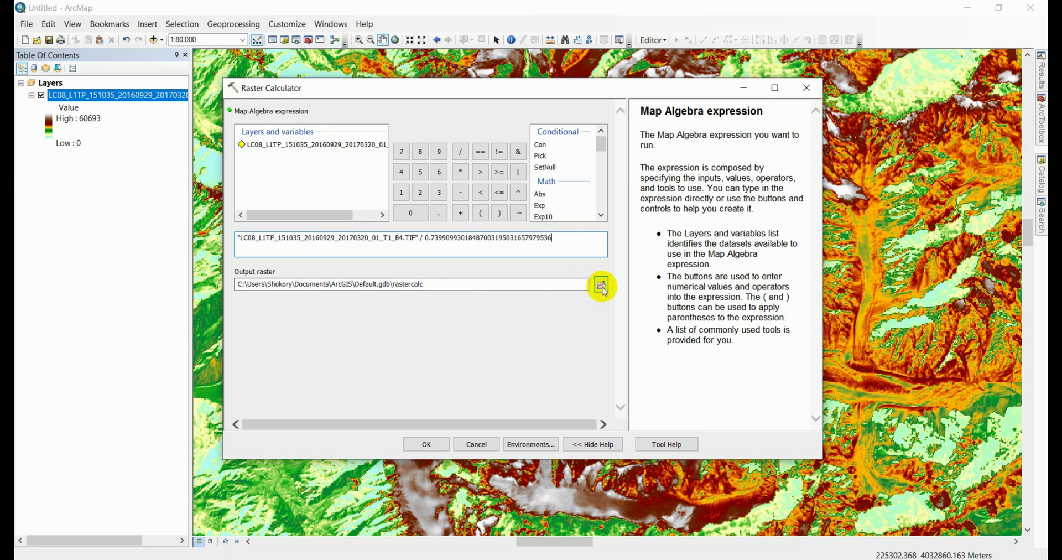
Step: Start the output raster name by pasting the copied band 4 file name
{"action": "left_click", "coordinate": [602, 284]}
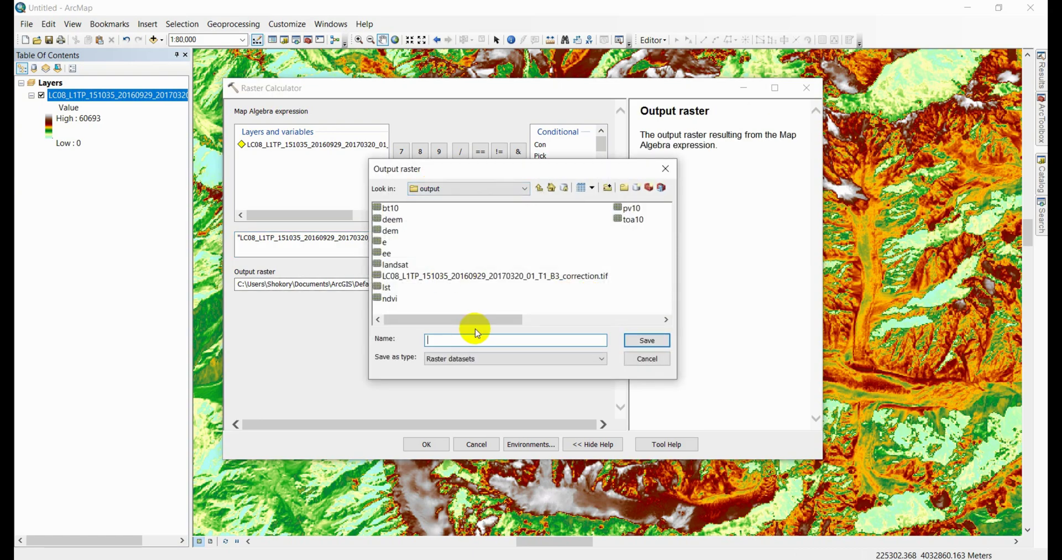
{"action": "left_click", "coordinate": [666, 169]}
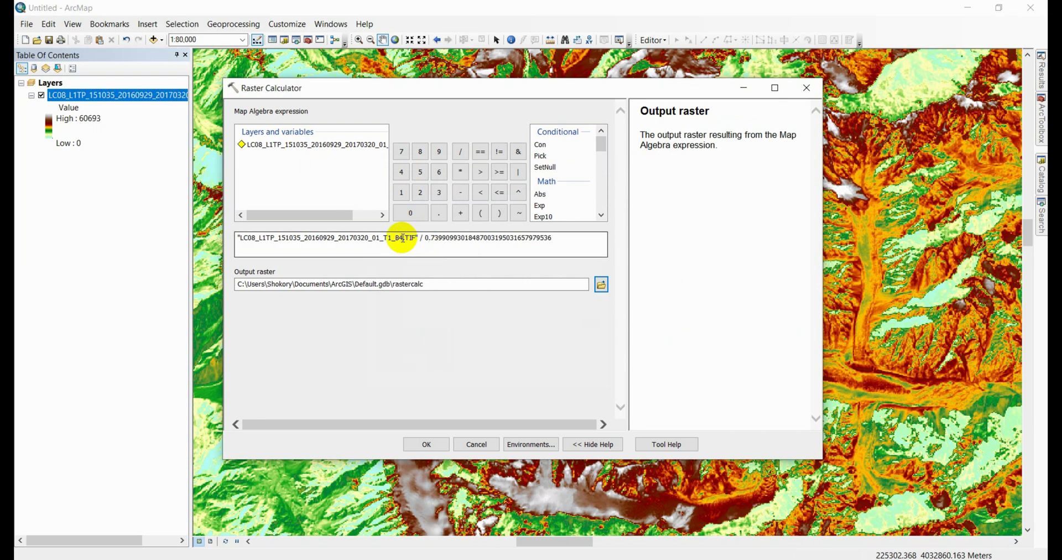
{"action": "left_click_drag", "start_coordinate": [403, 238], "coordinate": [244, 242]}
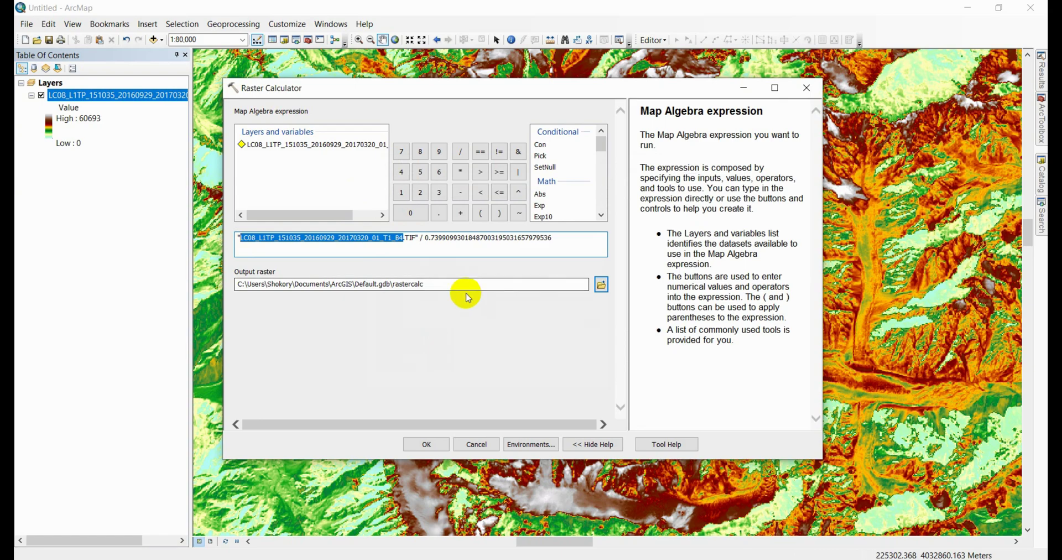
{"action": "left_click", "coordinate": [598, 286]}
{"action": "key", "text": "ctrl+v"}
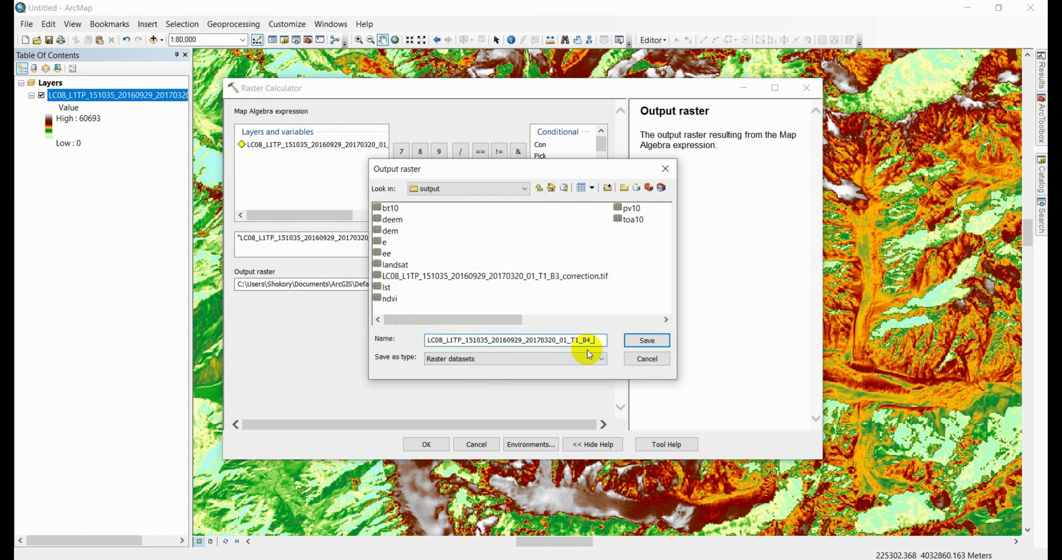
Step: Name the output B4_correction.tif and run the Raster Calculator division
{"action": "type", "text": "tion.tif"}
{"action": "key", "text": "Return"}
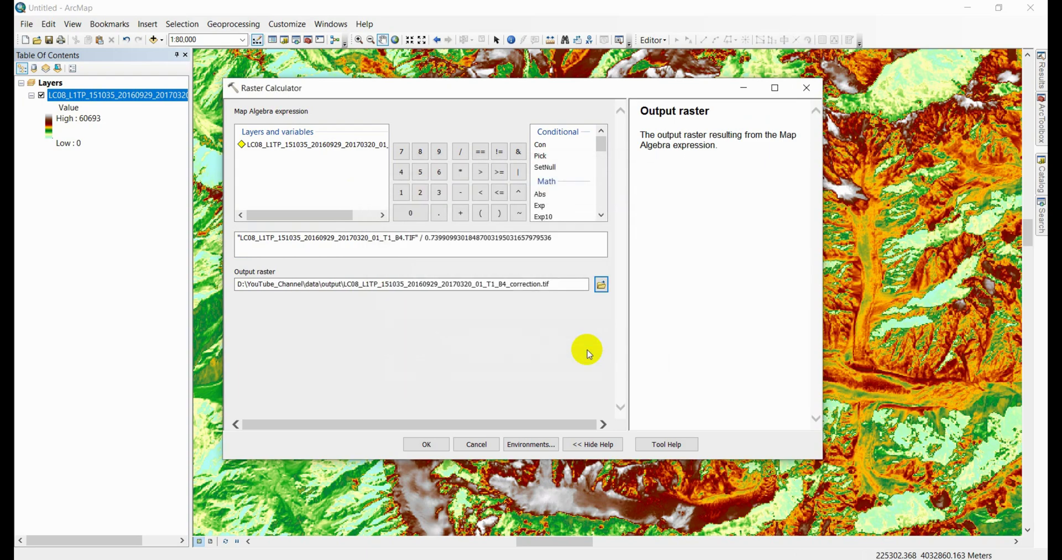
{"action": "left_click", "coordinate": [422, 446]}
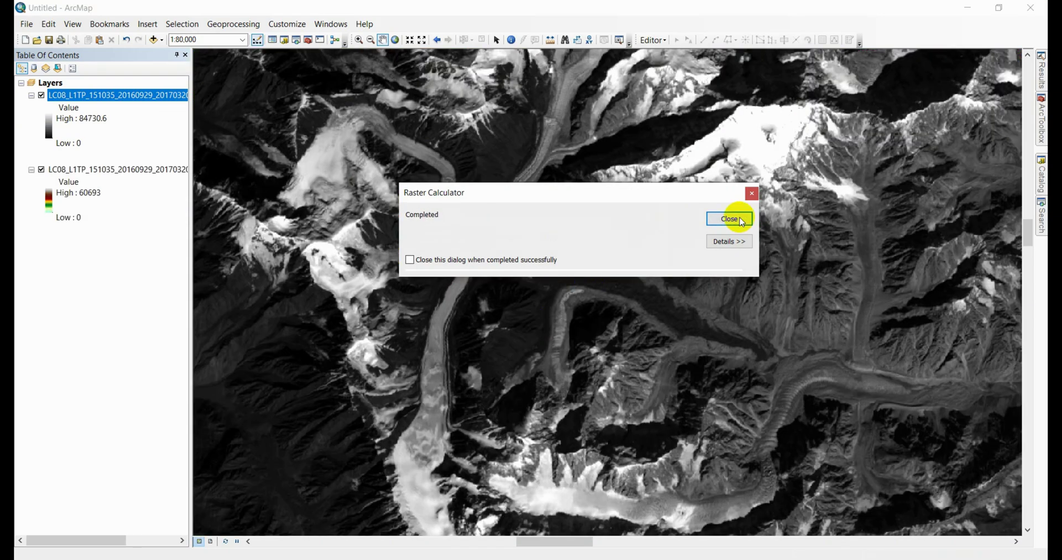
Step: Give the B4 correction layer the green-red-grey colour ramp and display its background value
{"action": "left_click", "coordinate": [742, 222]}
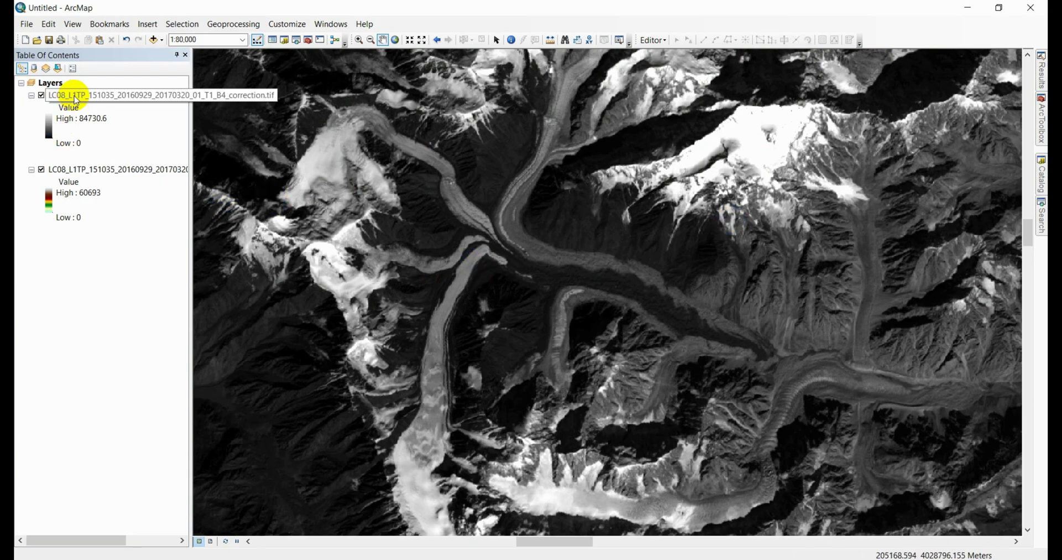
{"action": "left_click", "coordinate": [50, 120]}
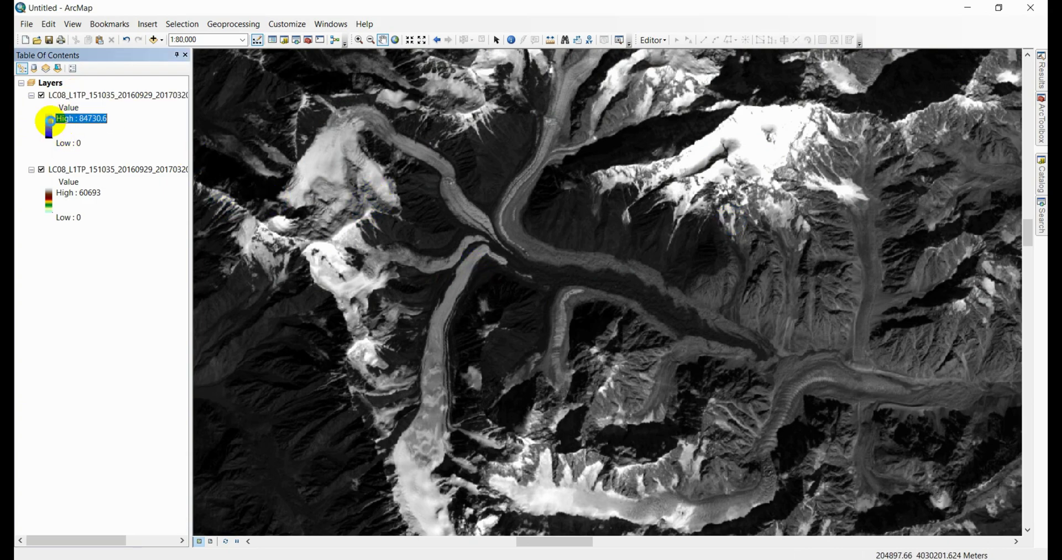
{"action": "left_click_drag", "start_coordinate": [119, 126], "coordinate": [228, 103]}
{"action": "left_click", "coordinate": [227, 136]}
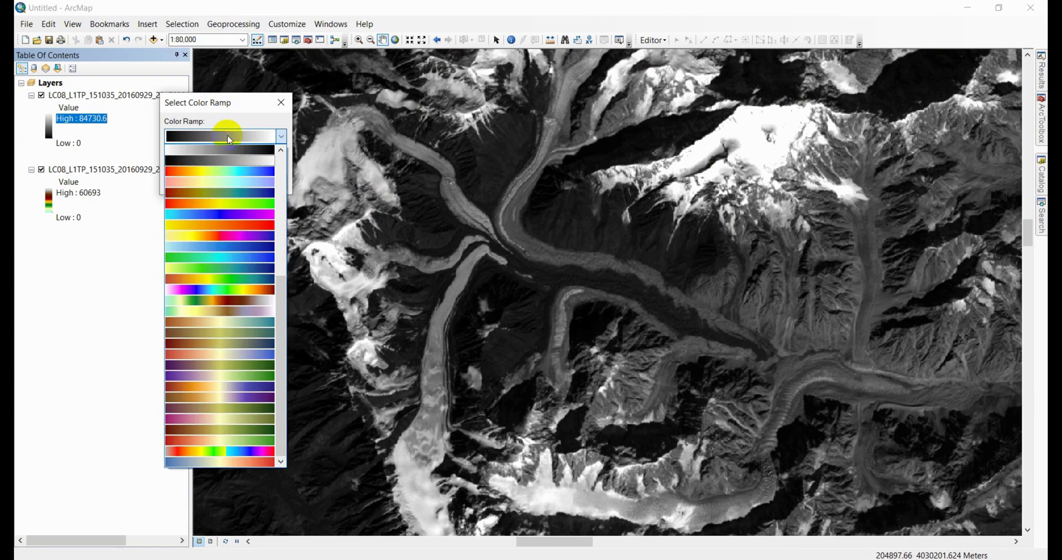
{"action": "left_click", "coordinate": [244, 301]}
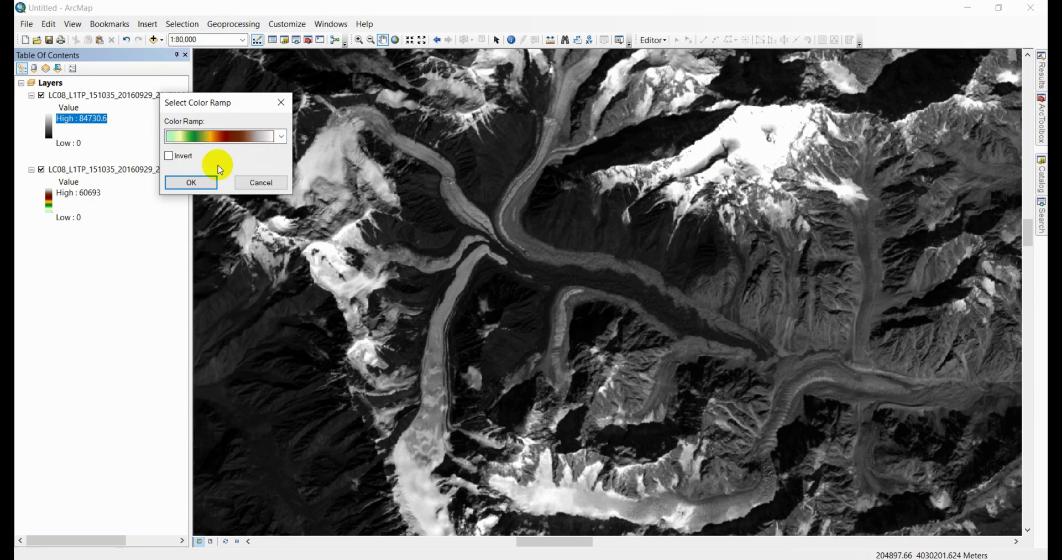
{"action": "left_click", "coordinate": [197, 184]}
{"action": "double_click", "coordinate": [72, 95]}
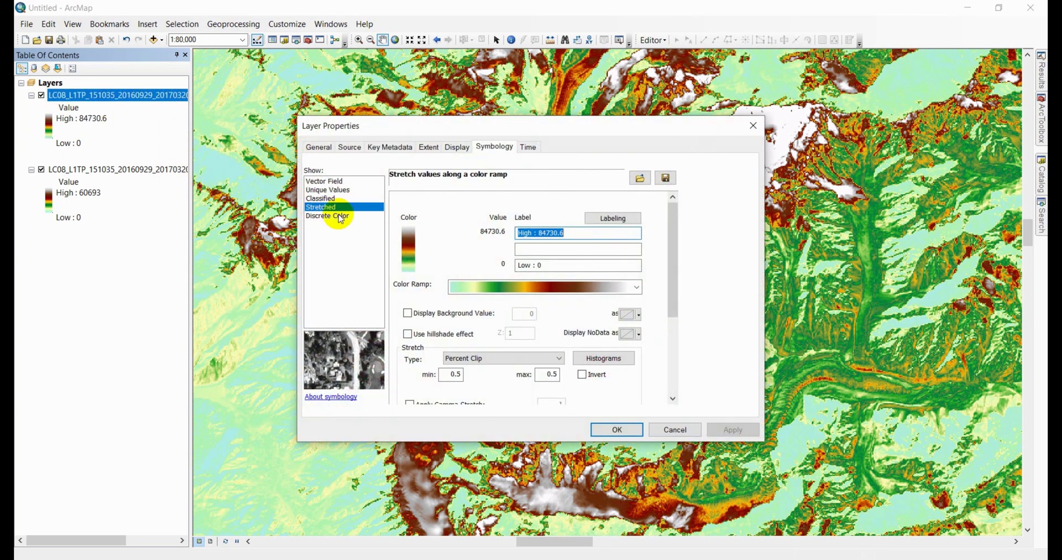
{"action": "left_click", "coordinate": [437, 314]}
{"action": "left_click", "coordinate": [615, 429]}
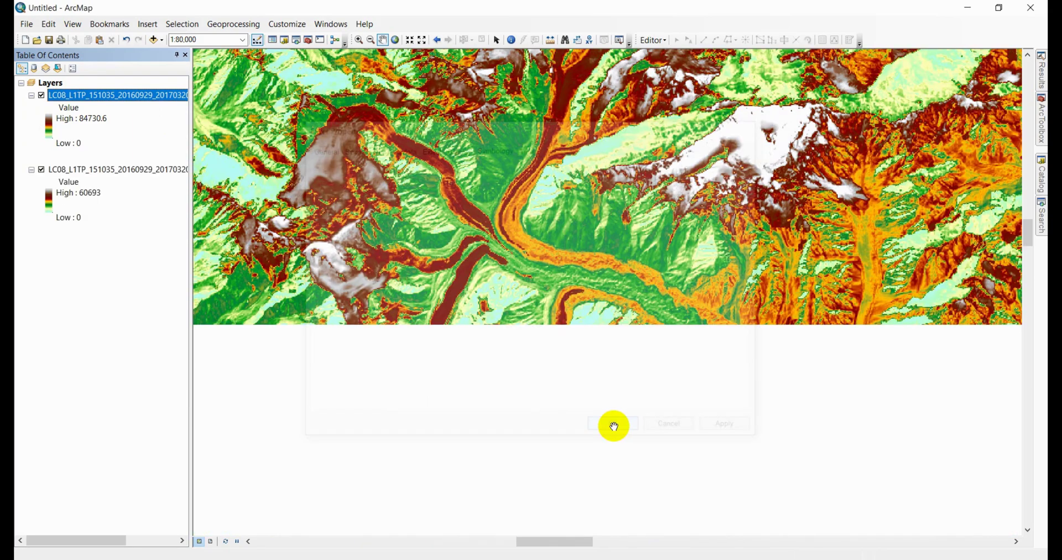
Step: Swipe the corrected layer against the original using the Image Analysis window
{"action": "left_click", "coordinate": [332, 24]}
{"action": "left_click", "coordinate": [344, 125]}
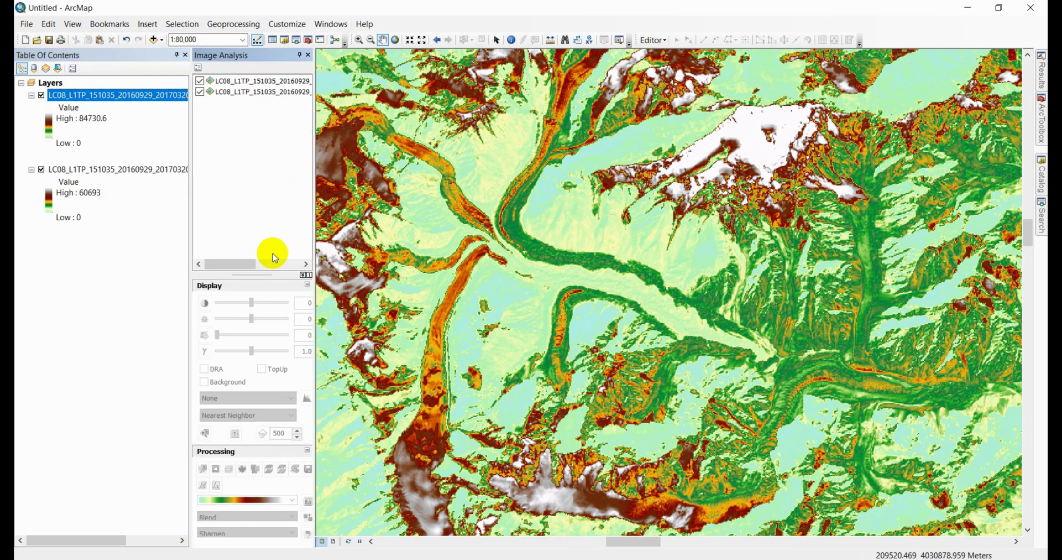
{"action": "left_click", "coordinate": [236, 82]}
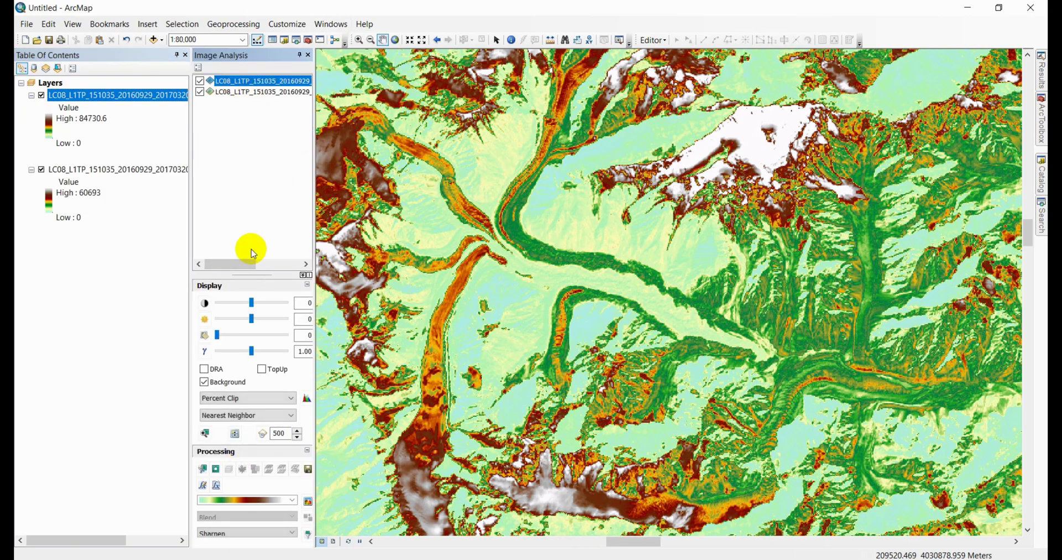
{"action": "left_click", "coordinate": [264, 265]}
{"action": "left_click_drag", "start_coordinate": [264, 270], "coordinate": [274, 270]}
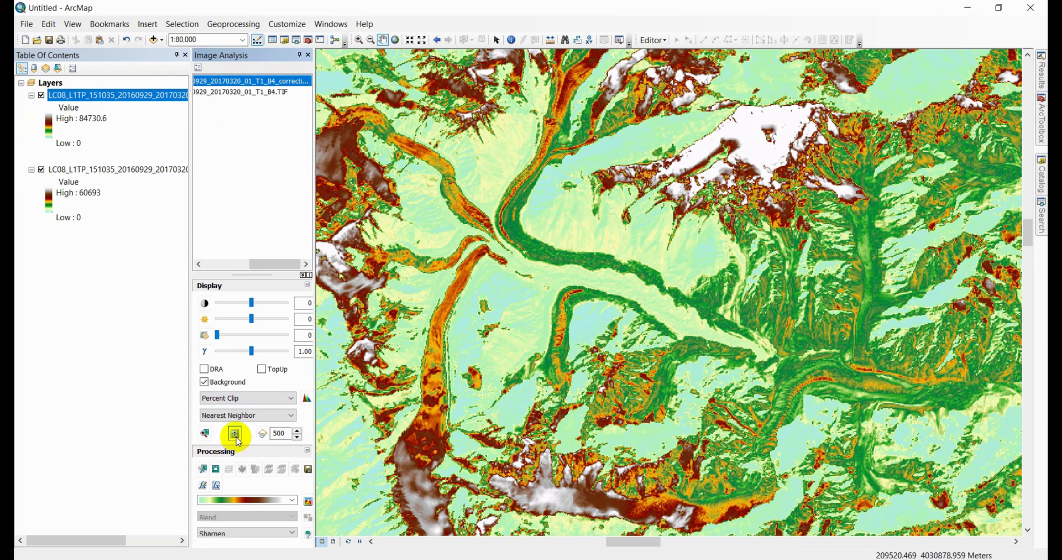
{"action": "left_click", "coordinate": [236, 437]}
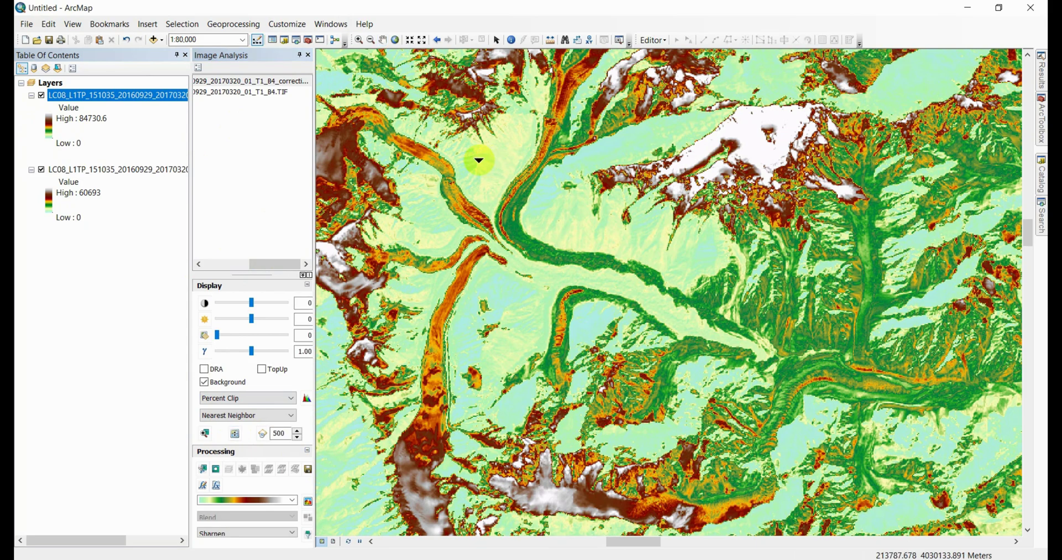
{"action": "mouse_move", "coordinate": [453, 120]}
{"action": "left_mouse_down"}
{"action": "mouse_move", "coordinate": [475, 380]}
{"action": "mouse_move", "coordinate": [474, 107]}
{"action": "mouse_move", "coordinate": [570, 498]}
{"action": "mouse_move", "coordinate": [582, 479]}
{"action": "mouse_move", "coordinate": [600, 284]}
{"action": "left_mouse_up"}
Step: Zoom and pan in close over the snowy mountain peaks
{"action": "scroll", "coordinate": [592, 284], "scroll_direction": "up", "scroll_amount": 3}
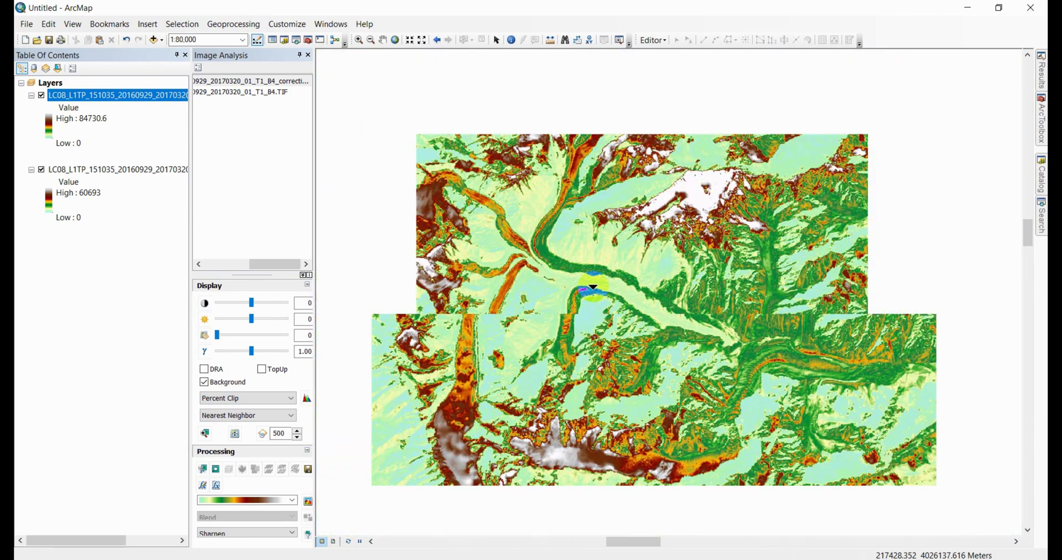
{"action": "scroll", "coordinate": [615, 243], "scroll_direction": "up", "scroll_amount": 2}
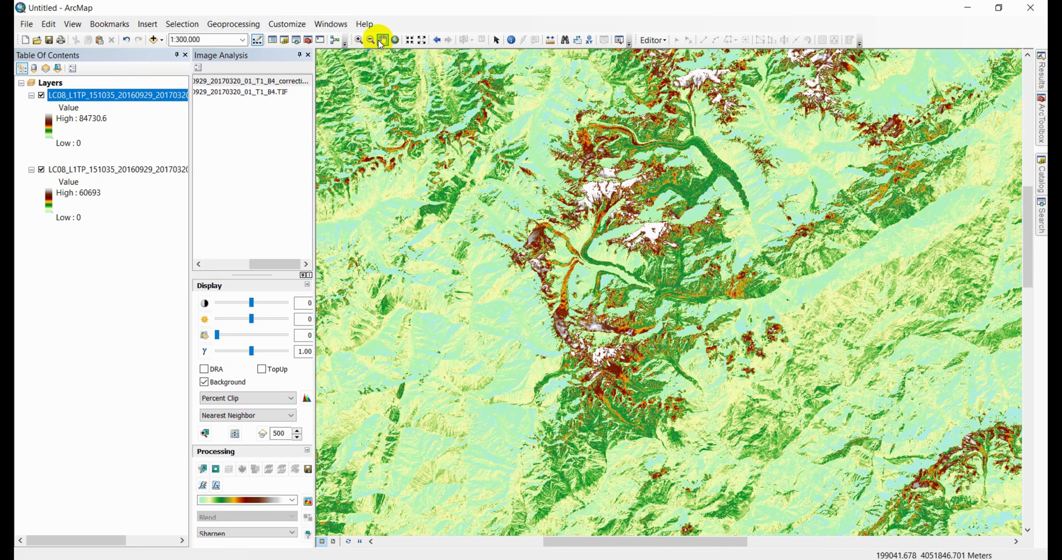
{"action": "left_click", "coordinate": [383, 40]}
{"action": "left_click_drag", "start_coordinate": [699, 280], "coordinate": [603, 249]}
{"action": "scroll", "coordinate": [603, 249], "scroll_direction": "up", "scroll_amount": 3}
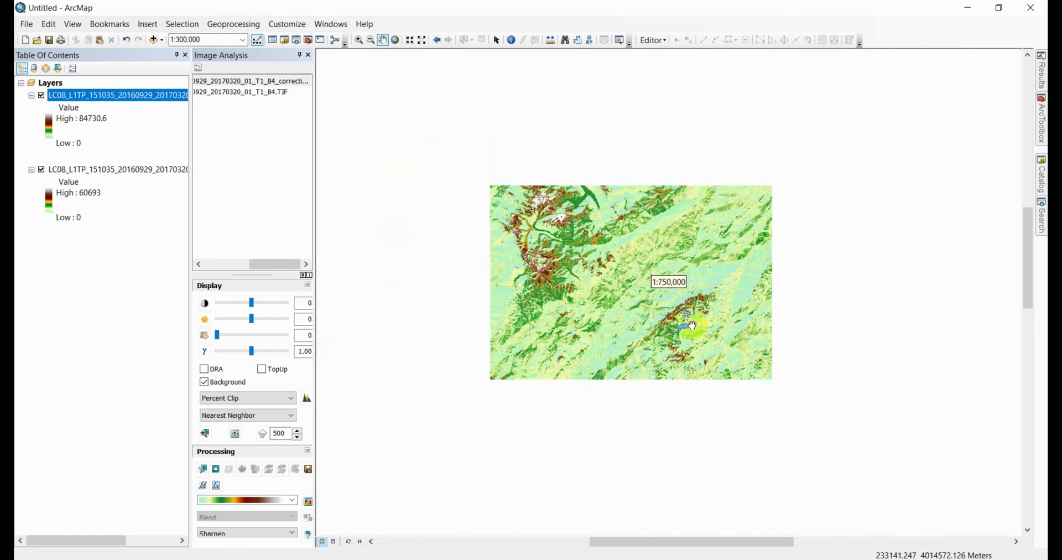
{"action": "scroll", "coordinate": [711, 284], "scroll_direction": "down", "scroll_amount": 3}
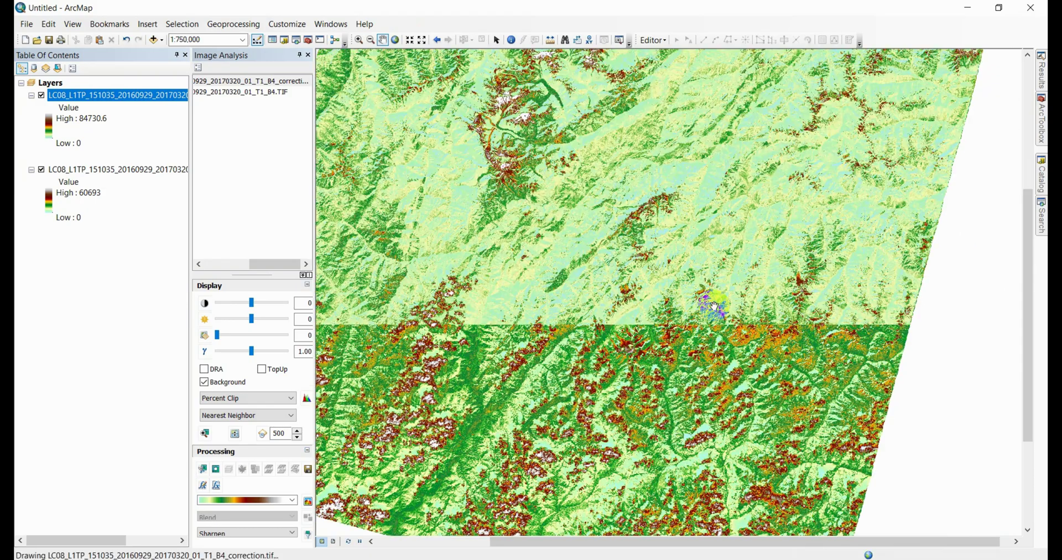
{"action": "scroll", "coordinate": [548, 265], "scroll_direction": "down", "scroll_amount": 8}
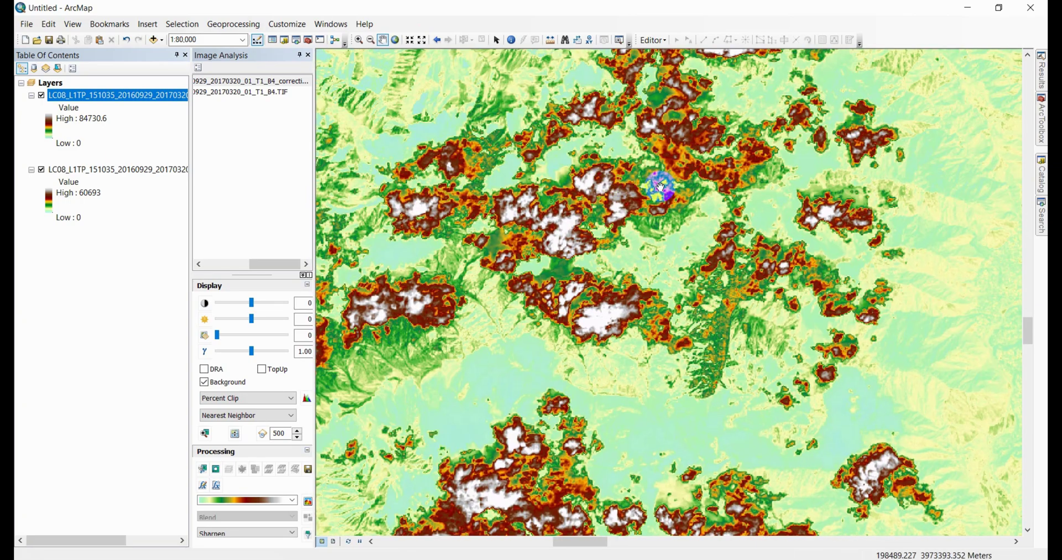
{"action": "left_click_drag", "start_coordinate": [660, 187], "coordinate": [616, 308]}
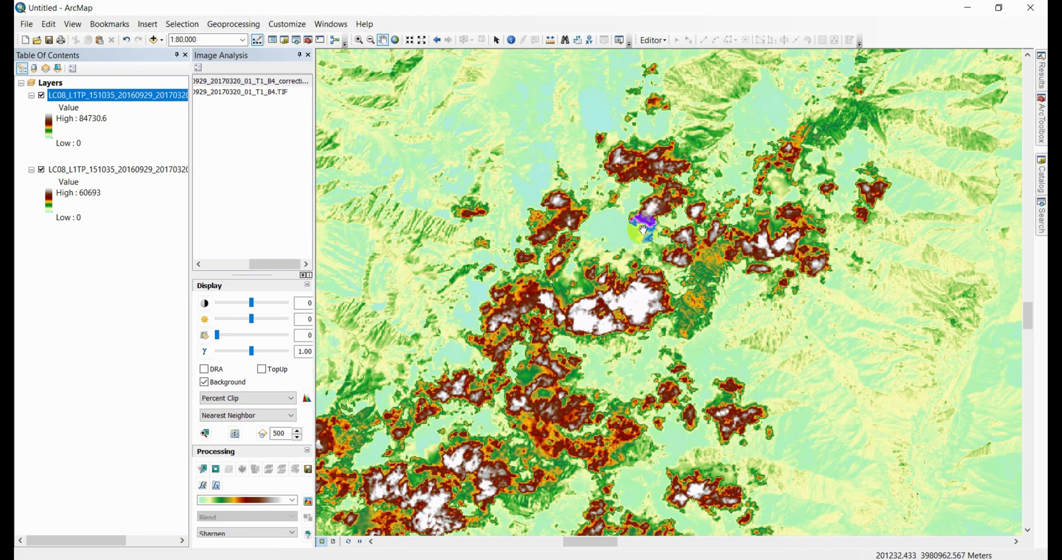
{"action": "scroll", "coordinate": [569, 258], "scroll_direction": "up", "scroll_amount": 5}
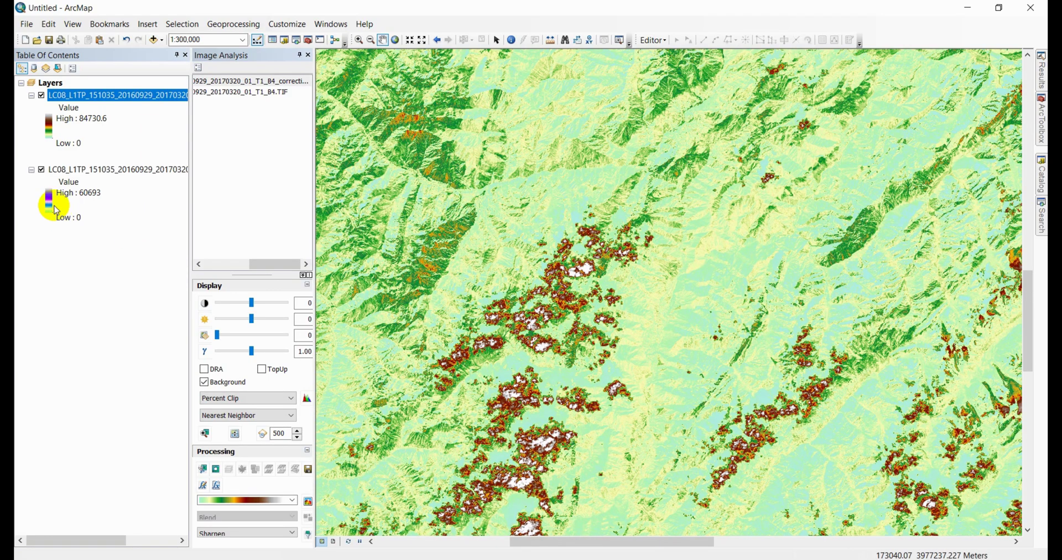
Step: Switch the second band 4 layer's colour ramp to yellow-to-purple
{"action": "double_click", "coordinate": [57, 210]}
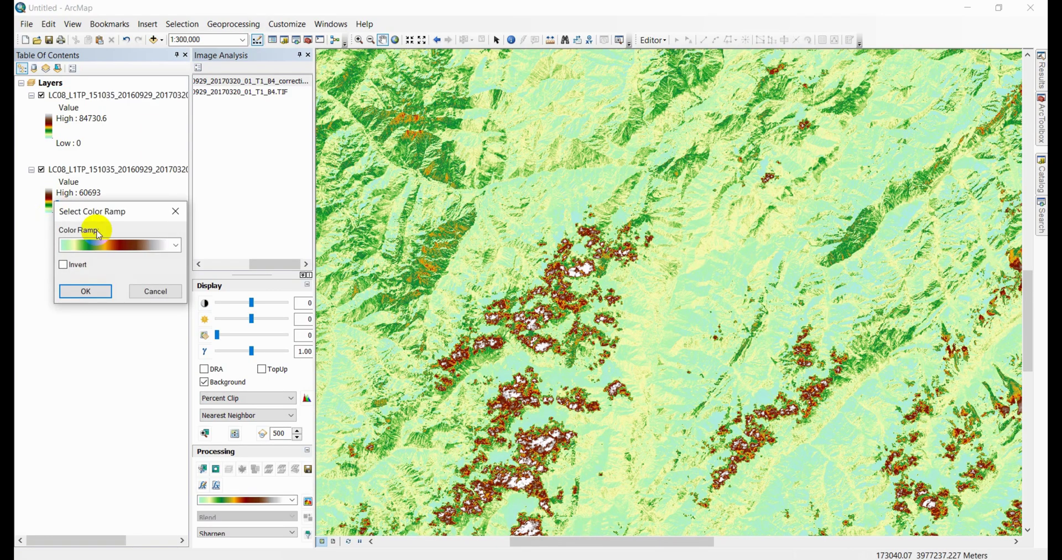
{"action": "left_click", "coordinate": [115, 244]}
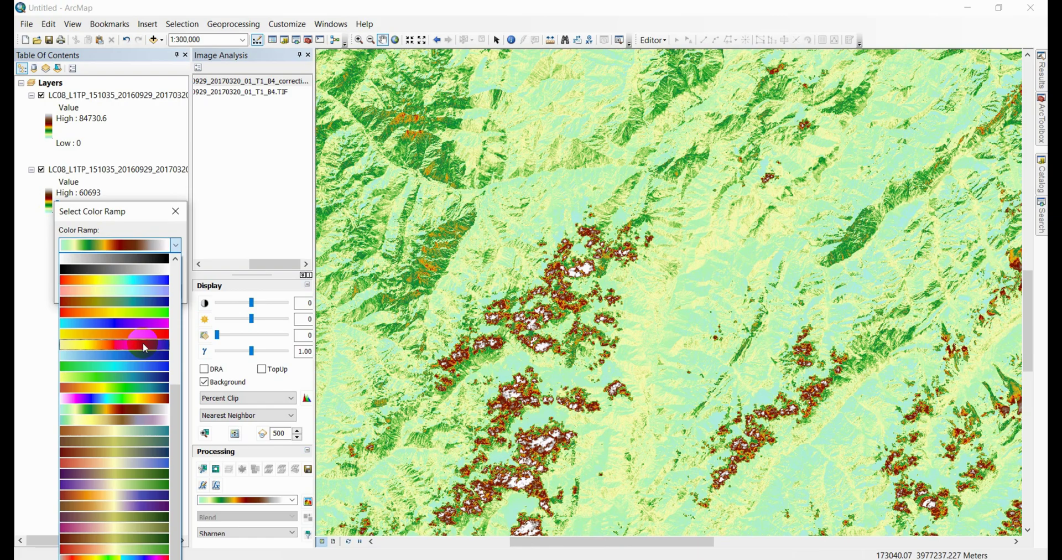
{"action": "left_click", "coordinate": [142, 346]}
{"action": "left_click", "coordinate": [81, 289]}
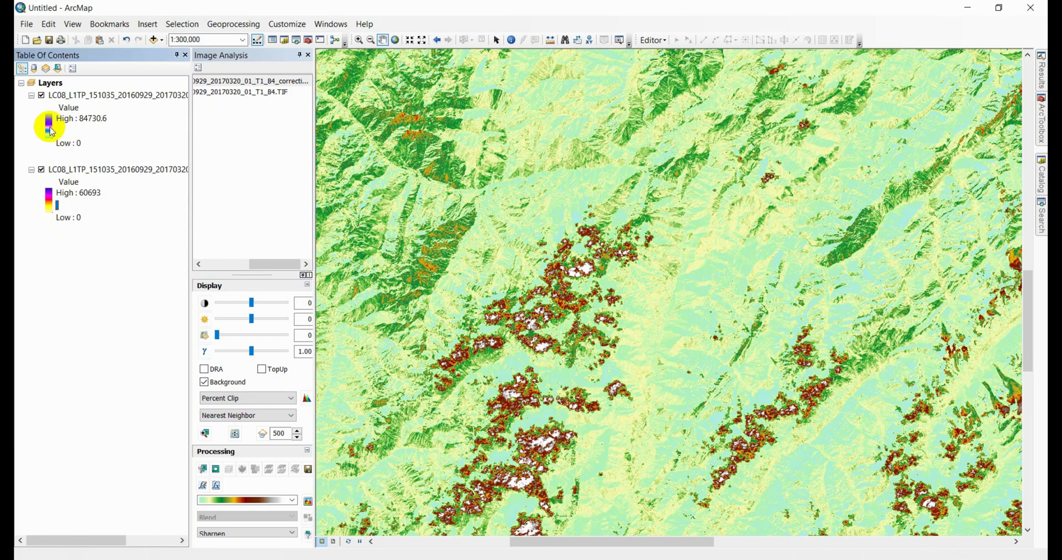
Step: Apply the same yellow-to-purple colour ramp to the first band 4 layer
{"action": "double_click", "coordinate": [52, 131]}
{"action": "left_click_drag", "start_coordinate": [105, 118], "coordinate": [212, 98]}
{"action": "left_click", "coordinate": [212, 142]}
{"action": "left_click", "coordinate": [220, 235]}
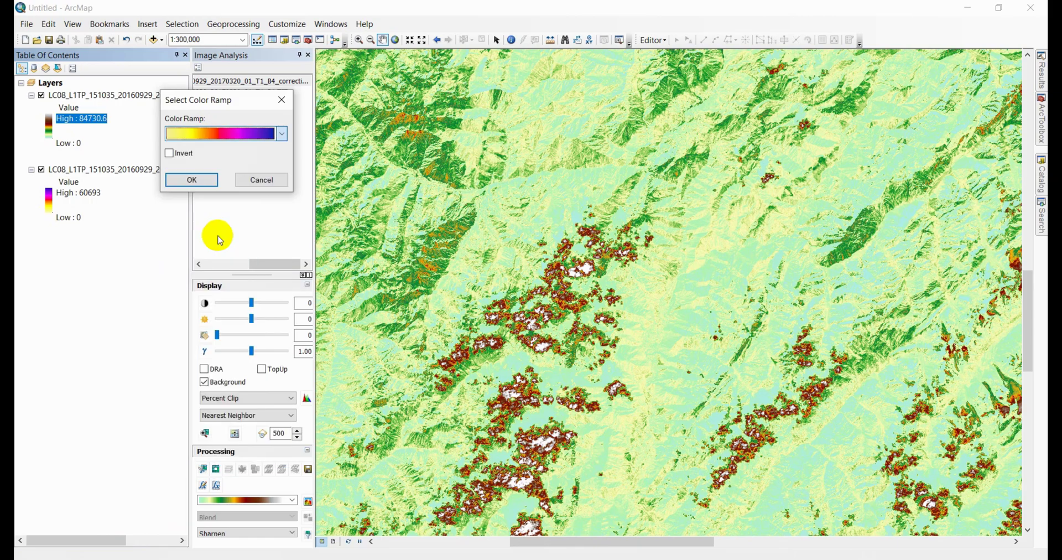
{"action": "left_click", "coordinate": [189, 178]}
{"action": "mouse_move", "coordinate": [578, 305]}
{"action": "left_mouse_down"}
{"action": "mouse_move", "coordinate": [664, 190]}
{"action": "mouse_move", "coordinate": [629, 392]}
{"action": "left_mouse_up"}
{"action": "scroll", "coordinate": [658, 377], "scroll_direction": "up", "scroll_amount": 4}
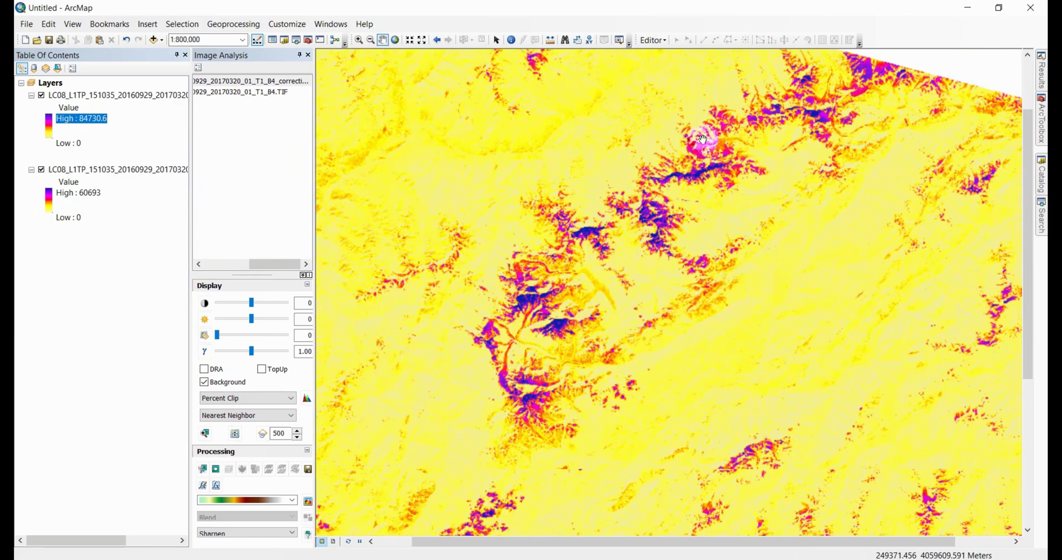
{"action": "scroll", "coordinate": [671, 244], "scroll_direction": "up", "scroll_amount": 4}
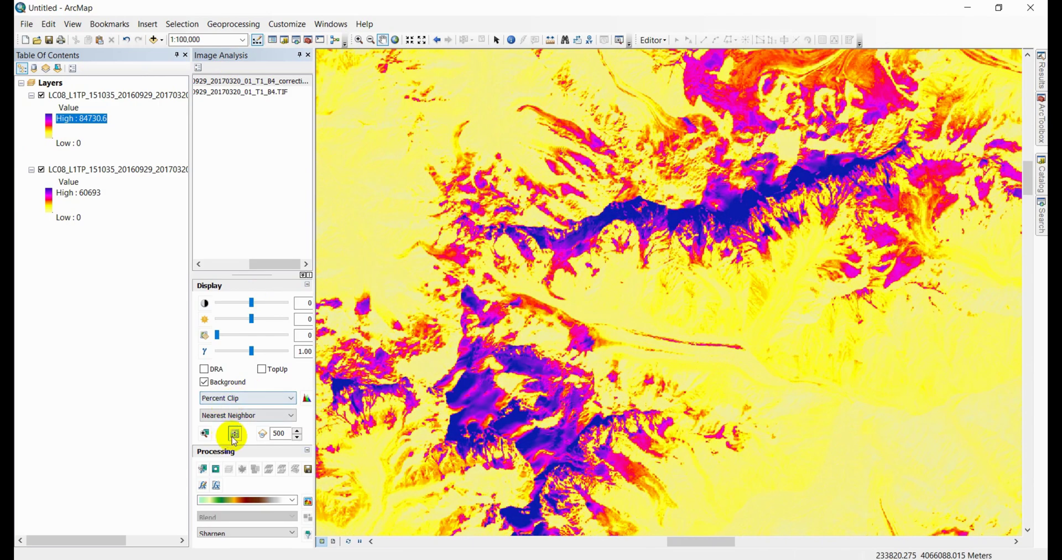
Step: Swipe the top band 4 layer back, then pan toward the glacier valley
{"action": "left_click", "coordinate": [235, 434]}
{"action": "mouse_move", "coordinate": [557, 156]}
{"action": "left_mouse_down"}
{"action": "mouse_move", "coordinate": [624, 301]}
{"action": "mouse_move", "coordinate": [669, 201]}
{"action": "mouse_move", "coordinate": [702, 427]}
{"action": "mouse_move", "coordinate": [676, 17]}
{"action": "mouse_move", "coordinate": [645, 90]}
{"action": "left_mouse_up"}
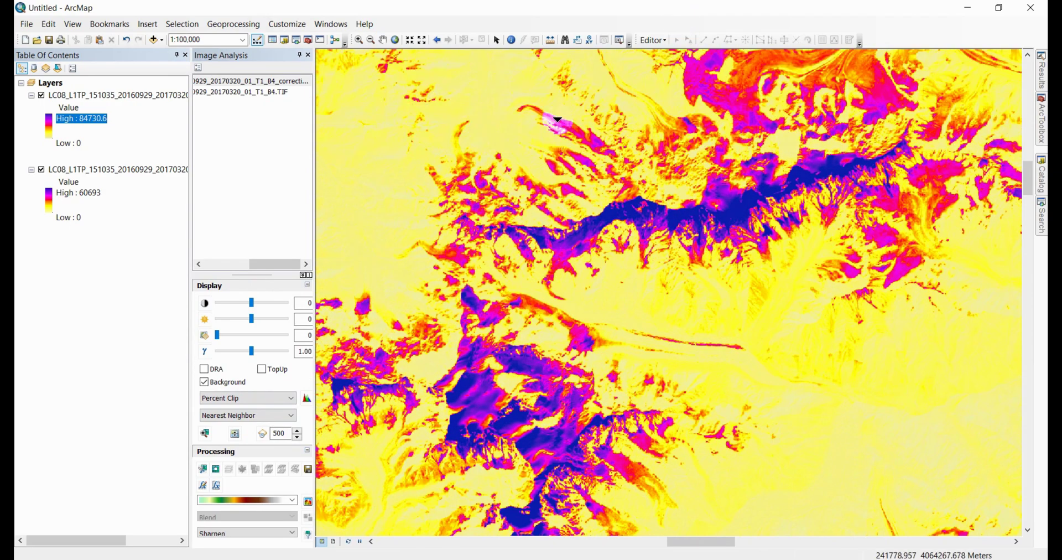
{"action": "left_click", "coordinate": [382, 40]}
{"action": "left_click_drag", "start_coordinate": [584, 125], "coordinate": [670, 327]}
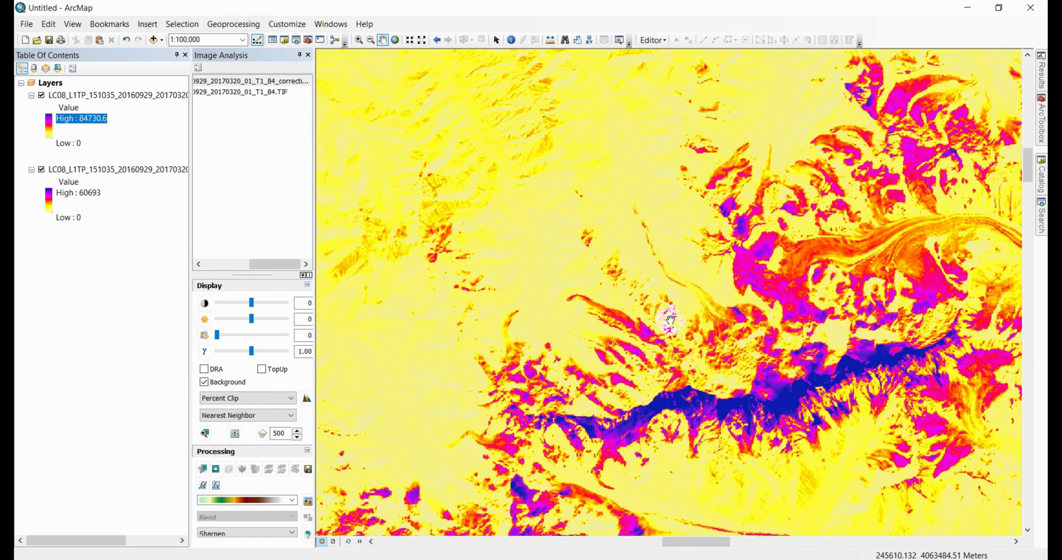
{"action": "scroll", "coordinate": [718, 306], "scroll_direction": "down", "scroll_amount": 2}
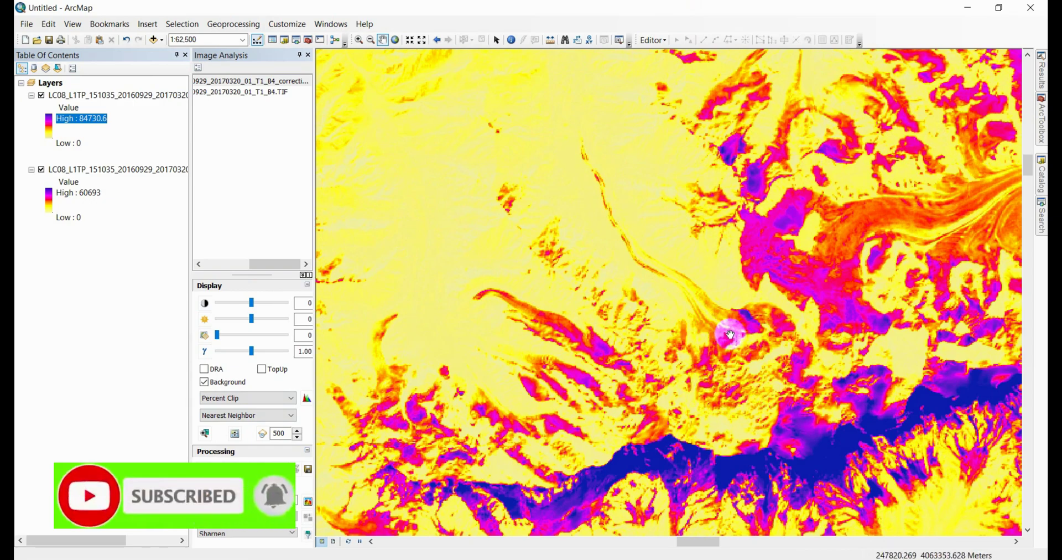
Step: Hide and reshow the top raster, then swipe again to compare both layers
{"action": "left_click", "coordinate": [42, 96]}
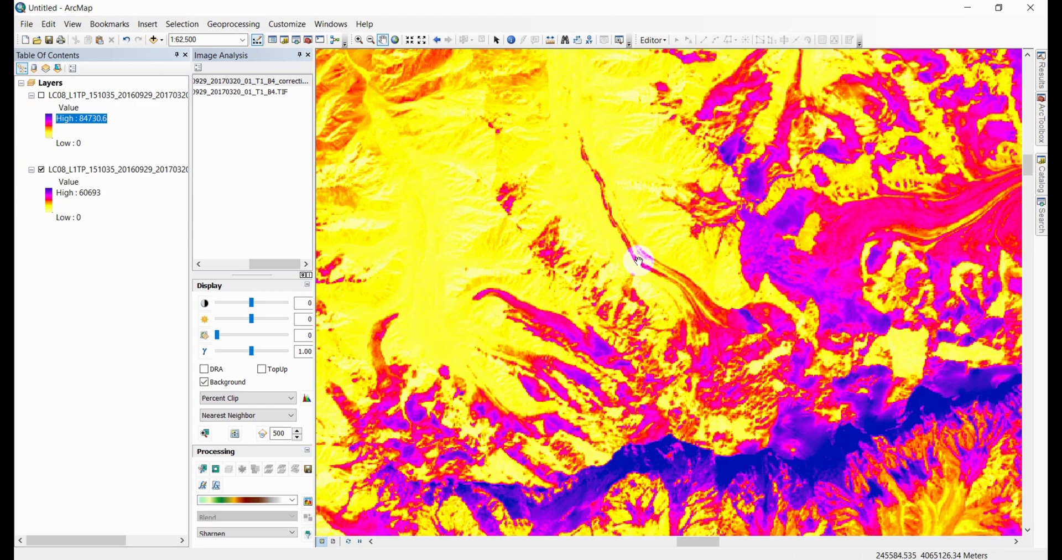
{"action": "scroll", "coordinate": [632, 216], "scroll_direction": "up", "scroll_amount": 2}
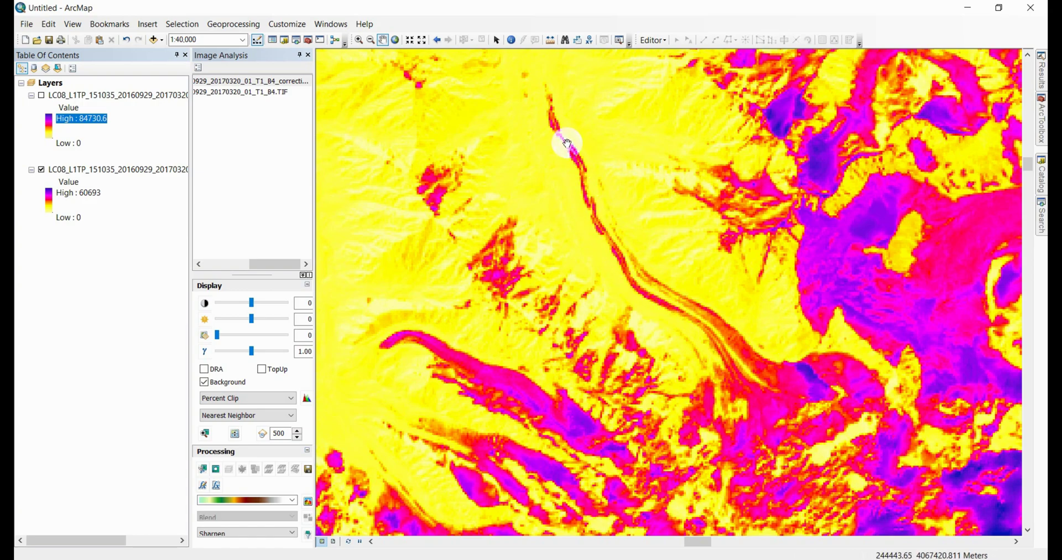
{"action": "left_click", "coordinate": [42, 96]}
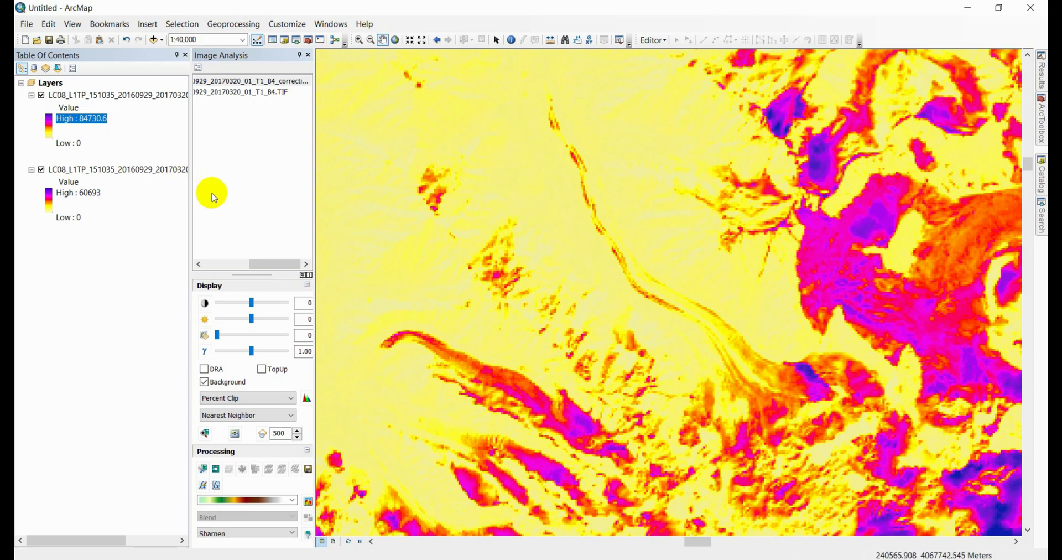
{"action": "left_click", "coordinate": [235, 434]}
{"action": "mouse_move", "coordinate": [708, 271]}
{"action": "left_mouse_down"}
{"action": "mouse_move", "coordinate": [582, 113]}
{"action": "mouse_move", "coordinate": [559, 22]}
{"action": "mouse_move", "coordinate": [565, 486]}
{"action": "mouse_move", "coordinate": [576, 502]}
{"action": "mouse_move", "coordinate": [572, 150]}
{"action": "mouse_move", "coordinate": [596, 509]}
{"action": "mouse_move", "coordinate": [562, 287]}
{"action": "left_mouse_up"}
Step: Pan to another mountain ridge and zoom in closely on it
{"action": "scroll", "coordinate": [561, 287], "scroll_direction": "up", "scroll_amount": 2}
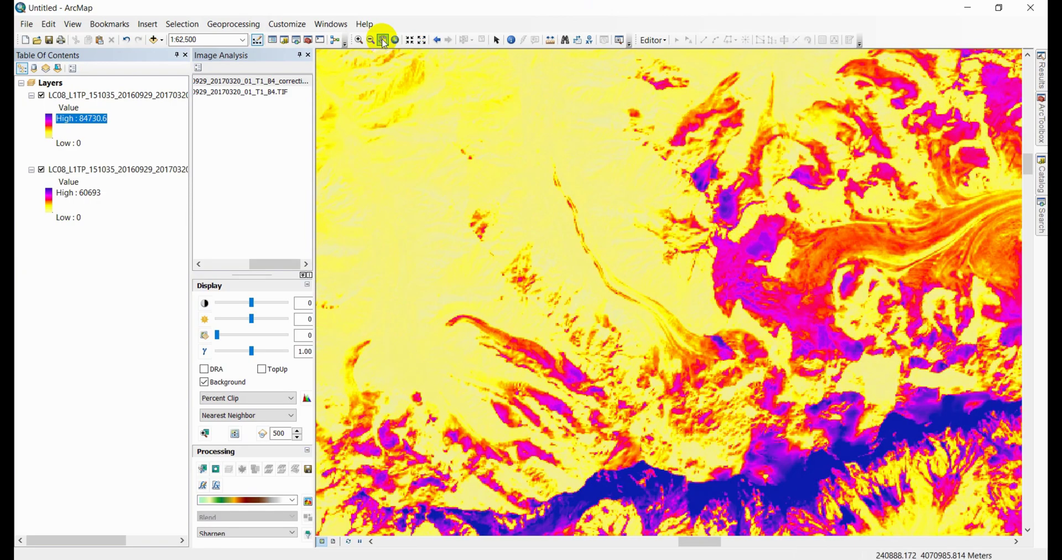
{"action": "left_click", "coordinate": [383, 40]}
{"action": "left_click_drag", "start_coordinate": [753, 271], "coordinate": [569, 230]}
{"action": "scroll", "coordinate": [569, 230], "scroll_direction": "up", "scroll_amount": 3}
{"action": "scroll", "coordinate": [644, 280], "scroll_direction": "up", "scroll_amount": 2}
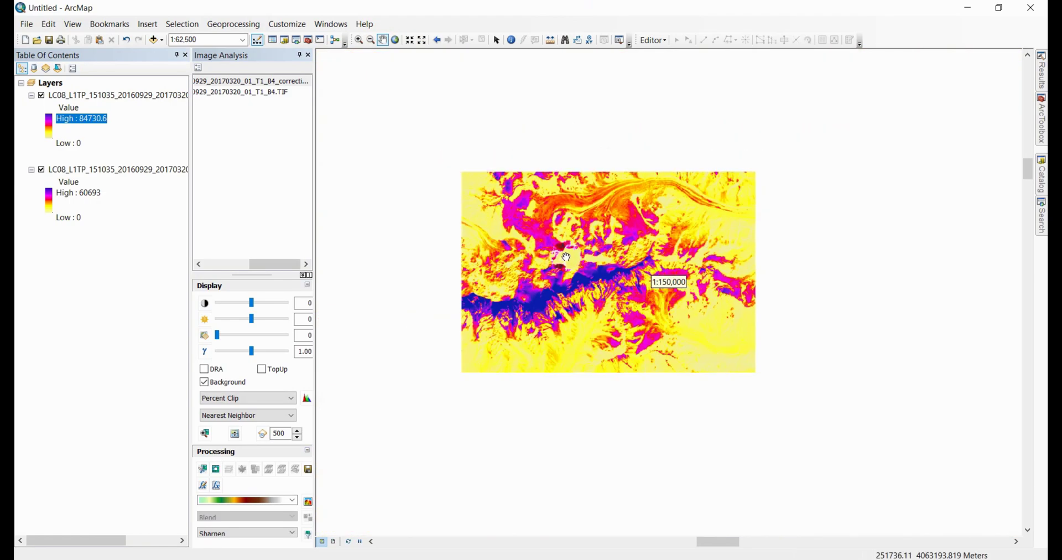
{"action": "scroll", "coordinate": [645, 279], "scroll_direction": "up", "scroll_amount": 2}
{"action": "scroll", "coordinate": [599, 244], "scroll_direction": "up", "scroll_amount": 1}
{"action": "scroll", "coordinate": [659, 310], "scroll_direction": "up", "scroll_amount": 1}
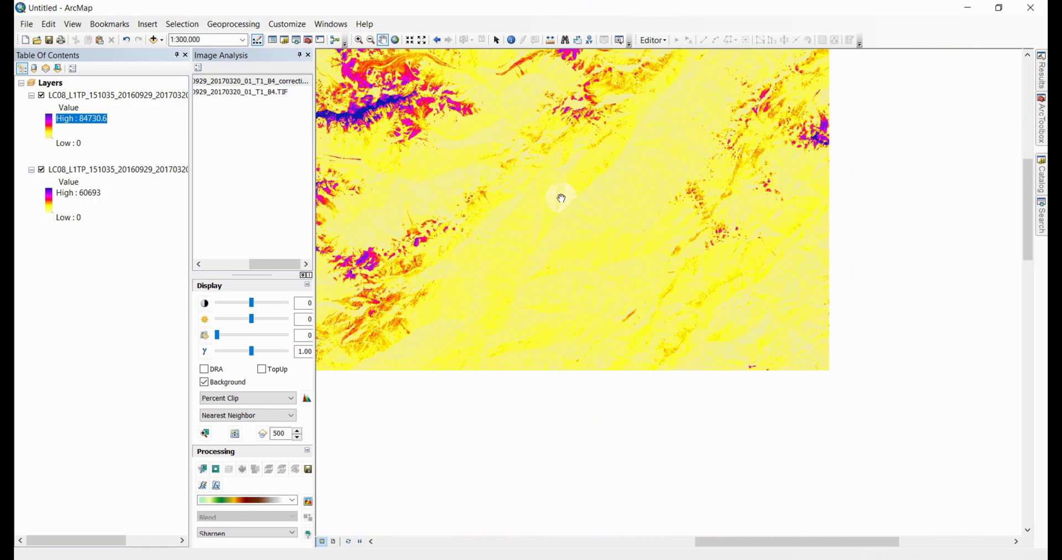
{"action": "scroll", "coordinate": [562, 197], "scroll_direction": "up", "scroll_amount": 1}
{"action": "scroll", "coordinate": [566, 259], "scroll_direction": "up", "scroll_amount": 1}
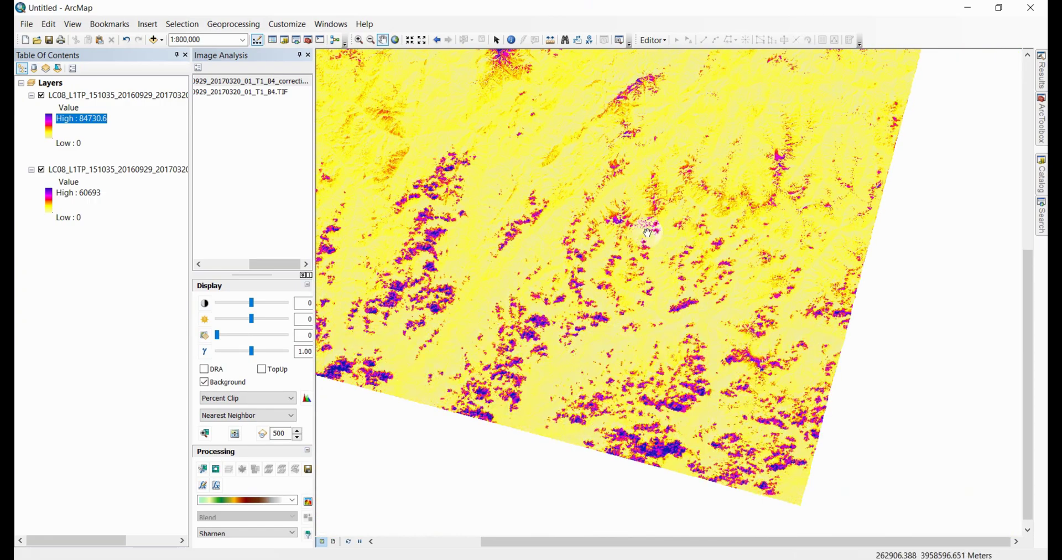
Step: Zoom back out slightly and swipe the top raster across the ridge
{"action": "scroll", "coordinate": [647, 228], "scroll_direction": "down", "scroll_amount": 2}
{"action": "scroll", "coordinate": [680, 180], "scroll_direction": "down", "scroll_amount": 5}
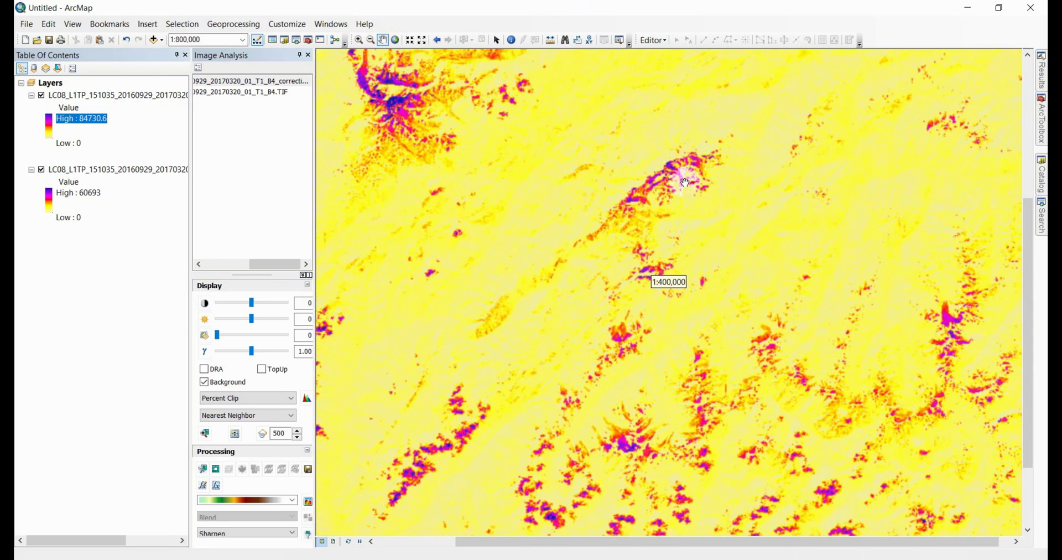
{"action": "scroll", "coordinate": [611, 162], "scroll_direction": "down", "scroll_amount": 3}
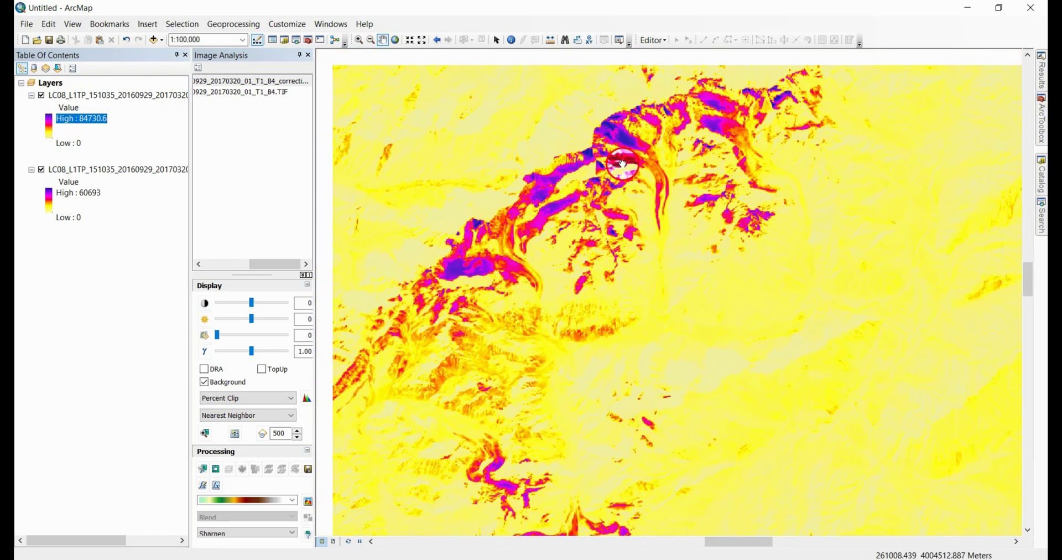
{"action": "scroll", "coordinate": [709, 206], "scroll_direction": "down", "scroll_amount": 2}
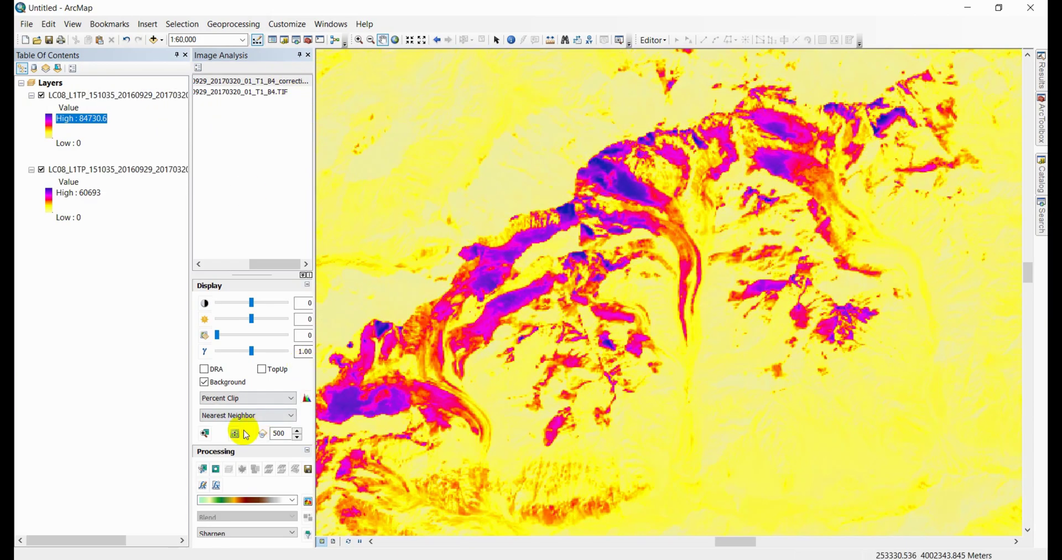
{"action": "left_click", "coordinate": [247, 435]}
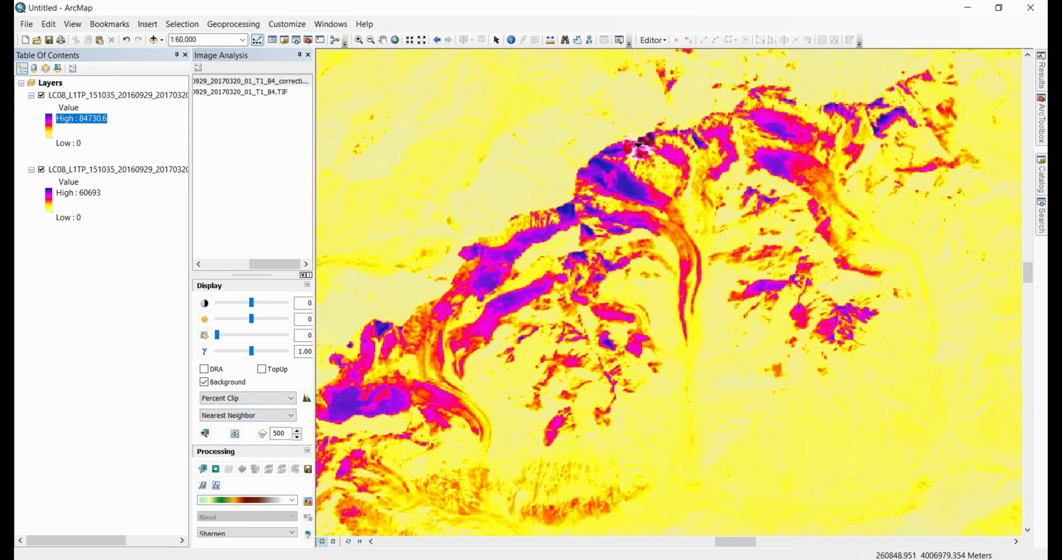
{"action": "mouse_move", "coordinate": [669, 290]}
{"action": "left_mouse_down"}
{"action": "mouse_move", "coordinate": [712, 473]}
{"action": "mouse_move", "coordinate": [688, 131]}
{"action": "mouse_move", "coordinate": [722, 544]}
{"action": "mouse_move", "coordinate": [719, 294]}
{"action": "mouse_move", "coordinate": [690, 92]}
{"action": "mouse_move", "coordinate": [705, 485]}
{"action": "mouse_move", "coordinate": [709, 477]}
{"action": "left_mouse_up"}
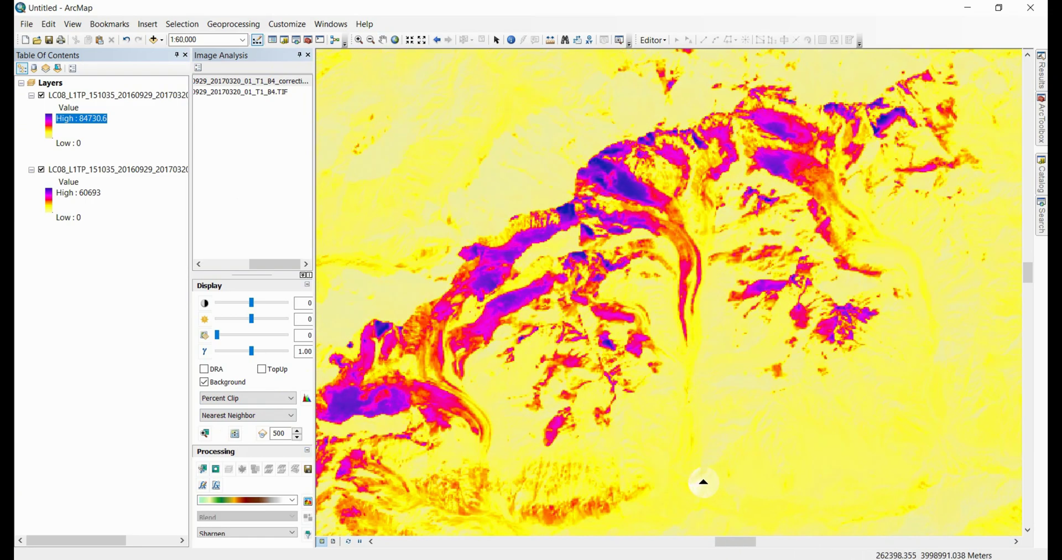